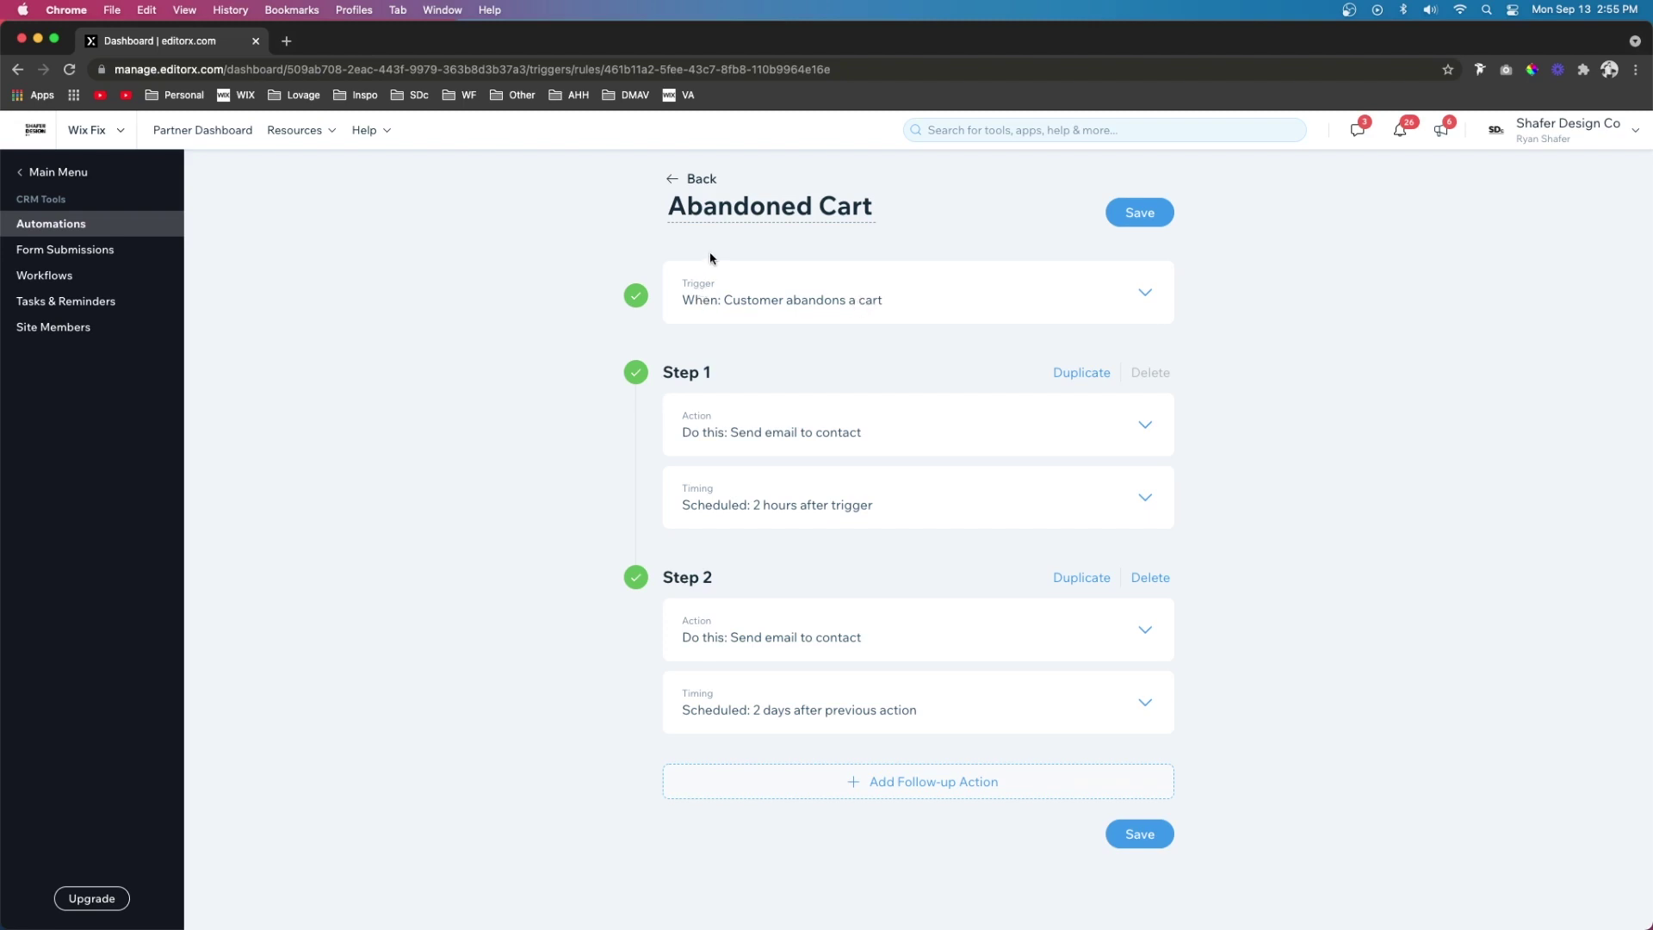
Step: Expand the Abandoned Cart trigger to show Wix Stores and 'Customer abandons a cart'
click(846, 305)
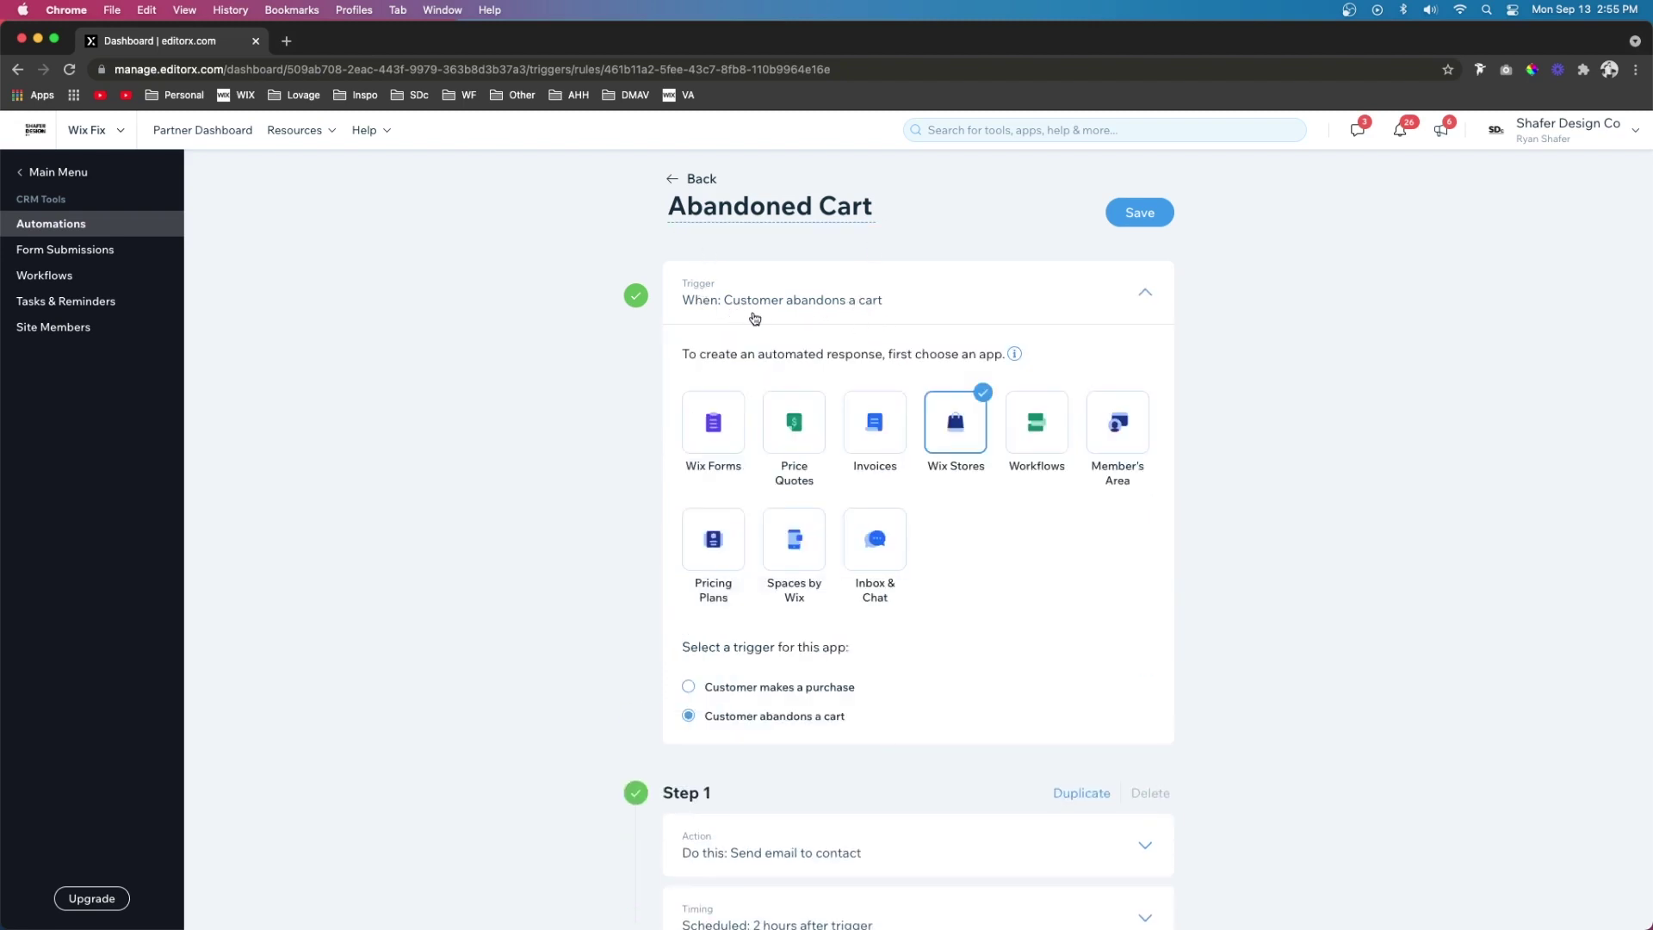
Step: Collapse the Abandoned Cart trigger and switch to the Subscription - Freebies automation
click(811, 307)
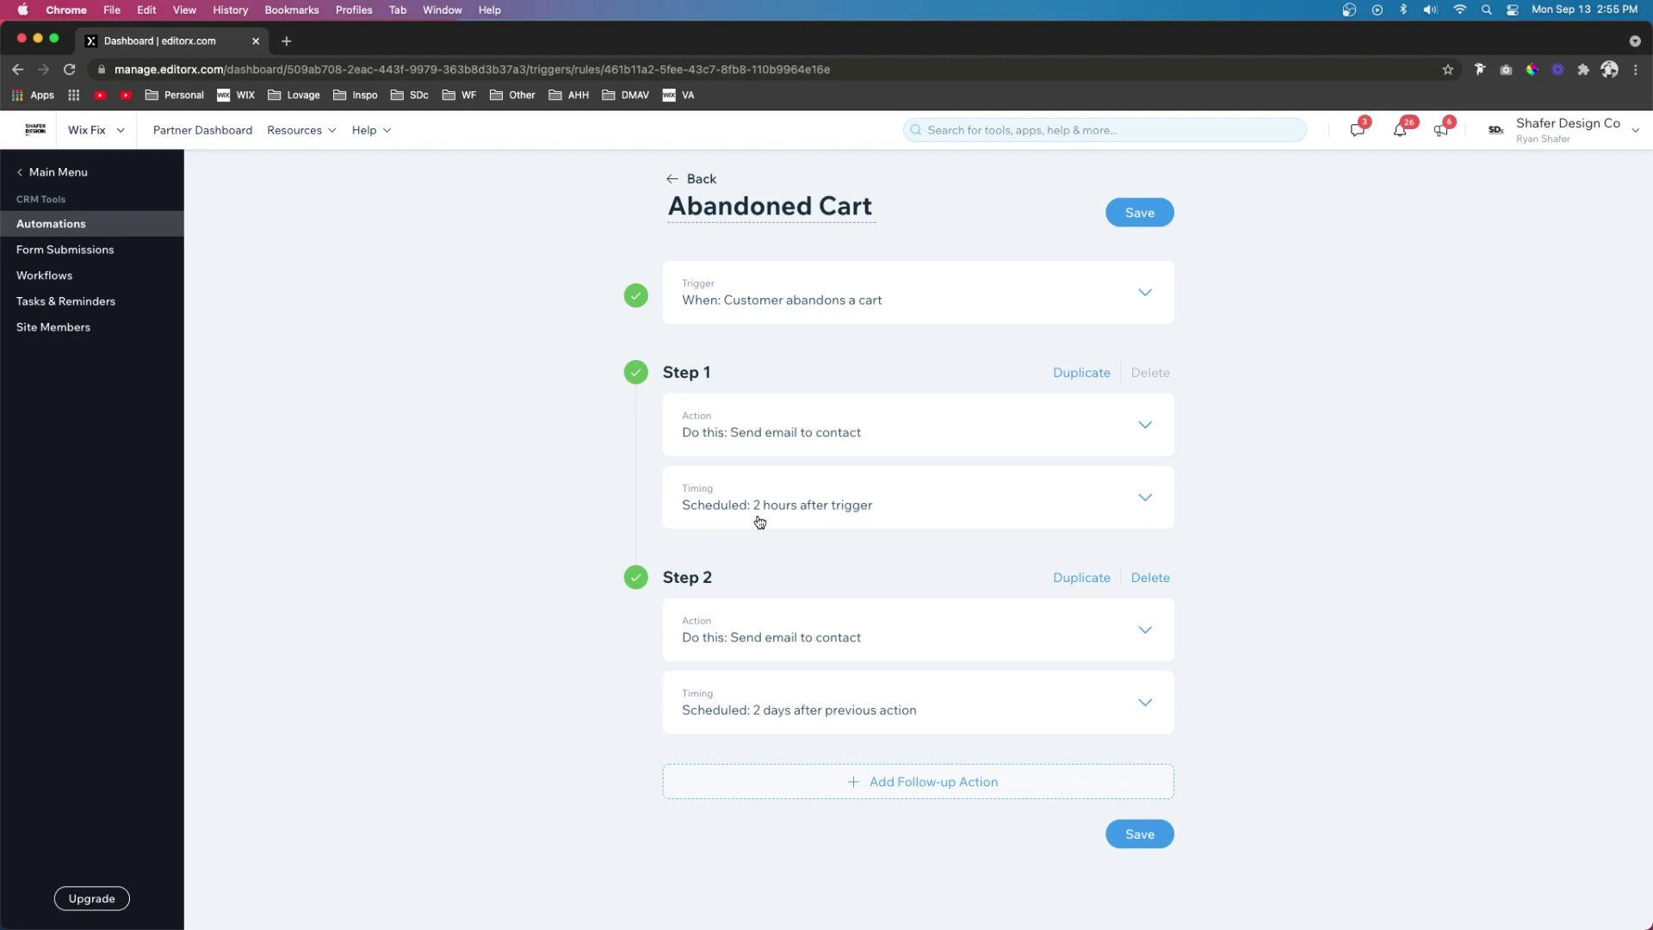
click(689, 179)
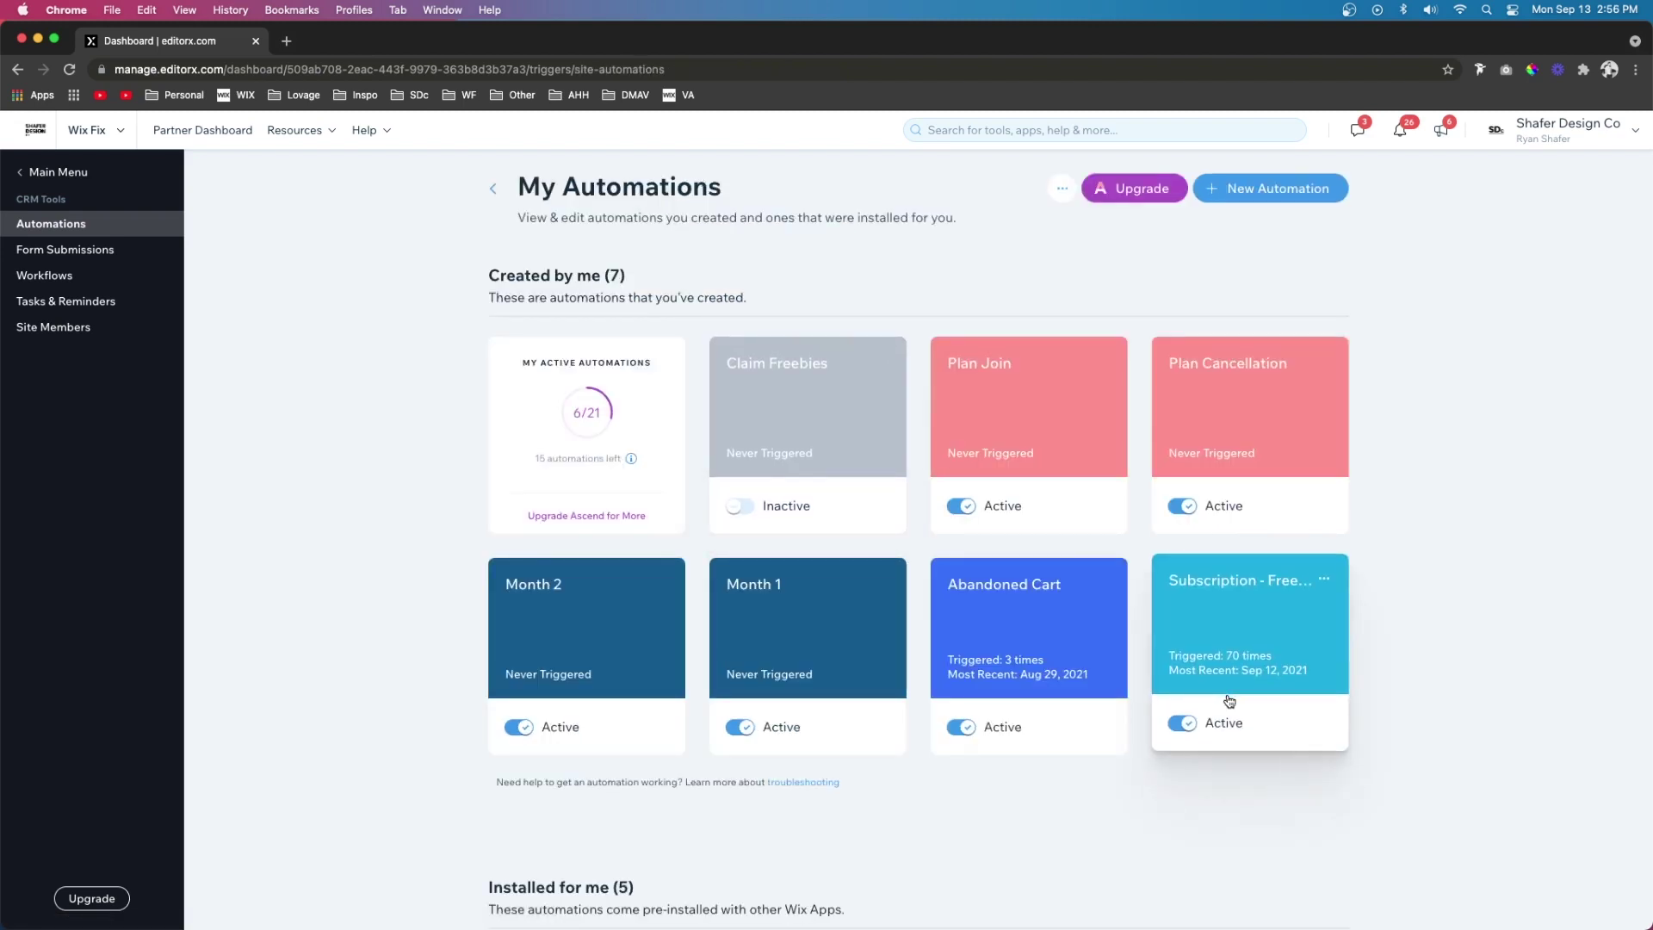
click(1349, 721)
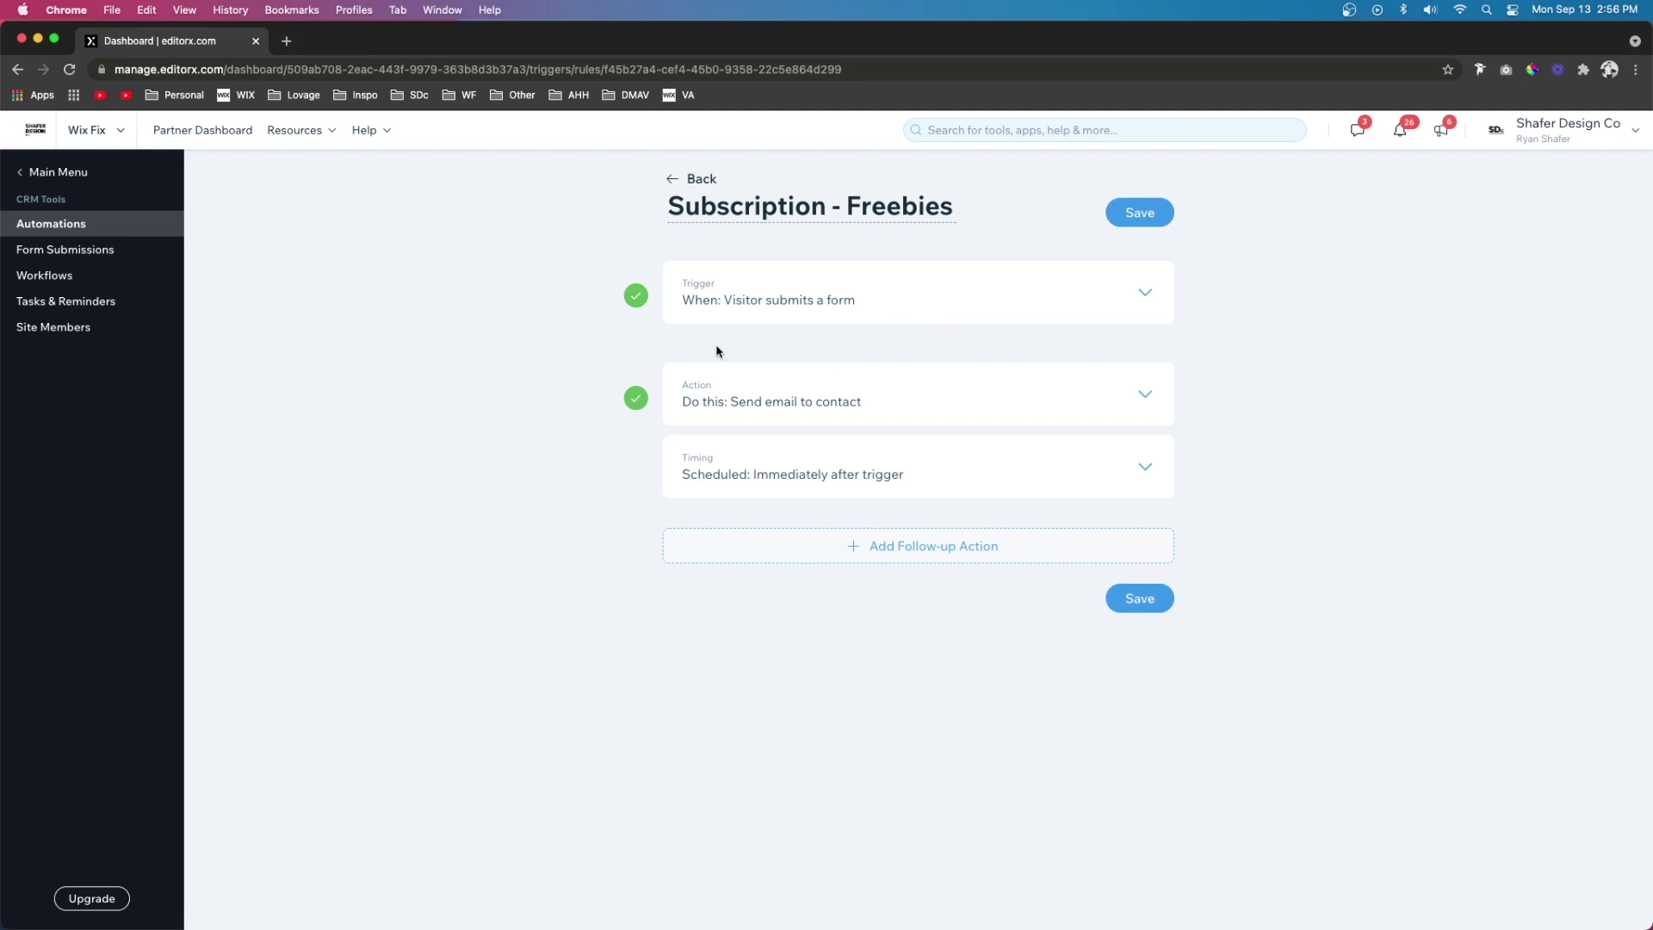
Step: Expand the Subscription - Freebies form-submission trigger and its send-email action
click(799, 317)
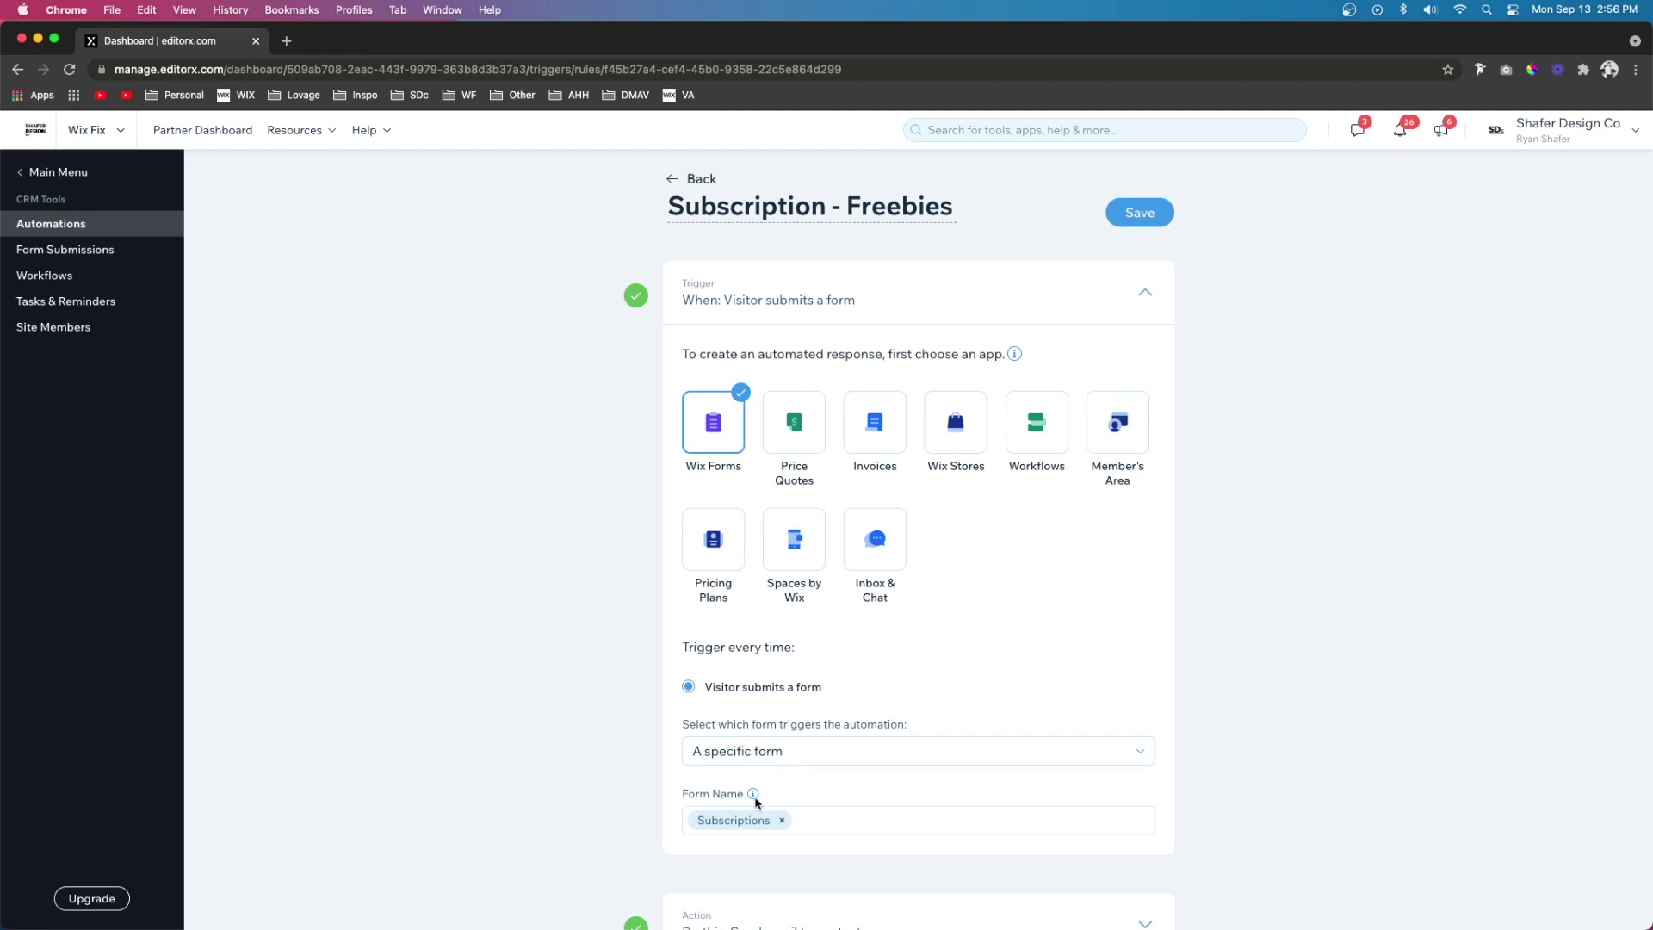
scroll(866, 802, down, 3)
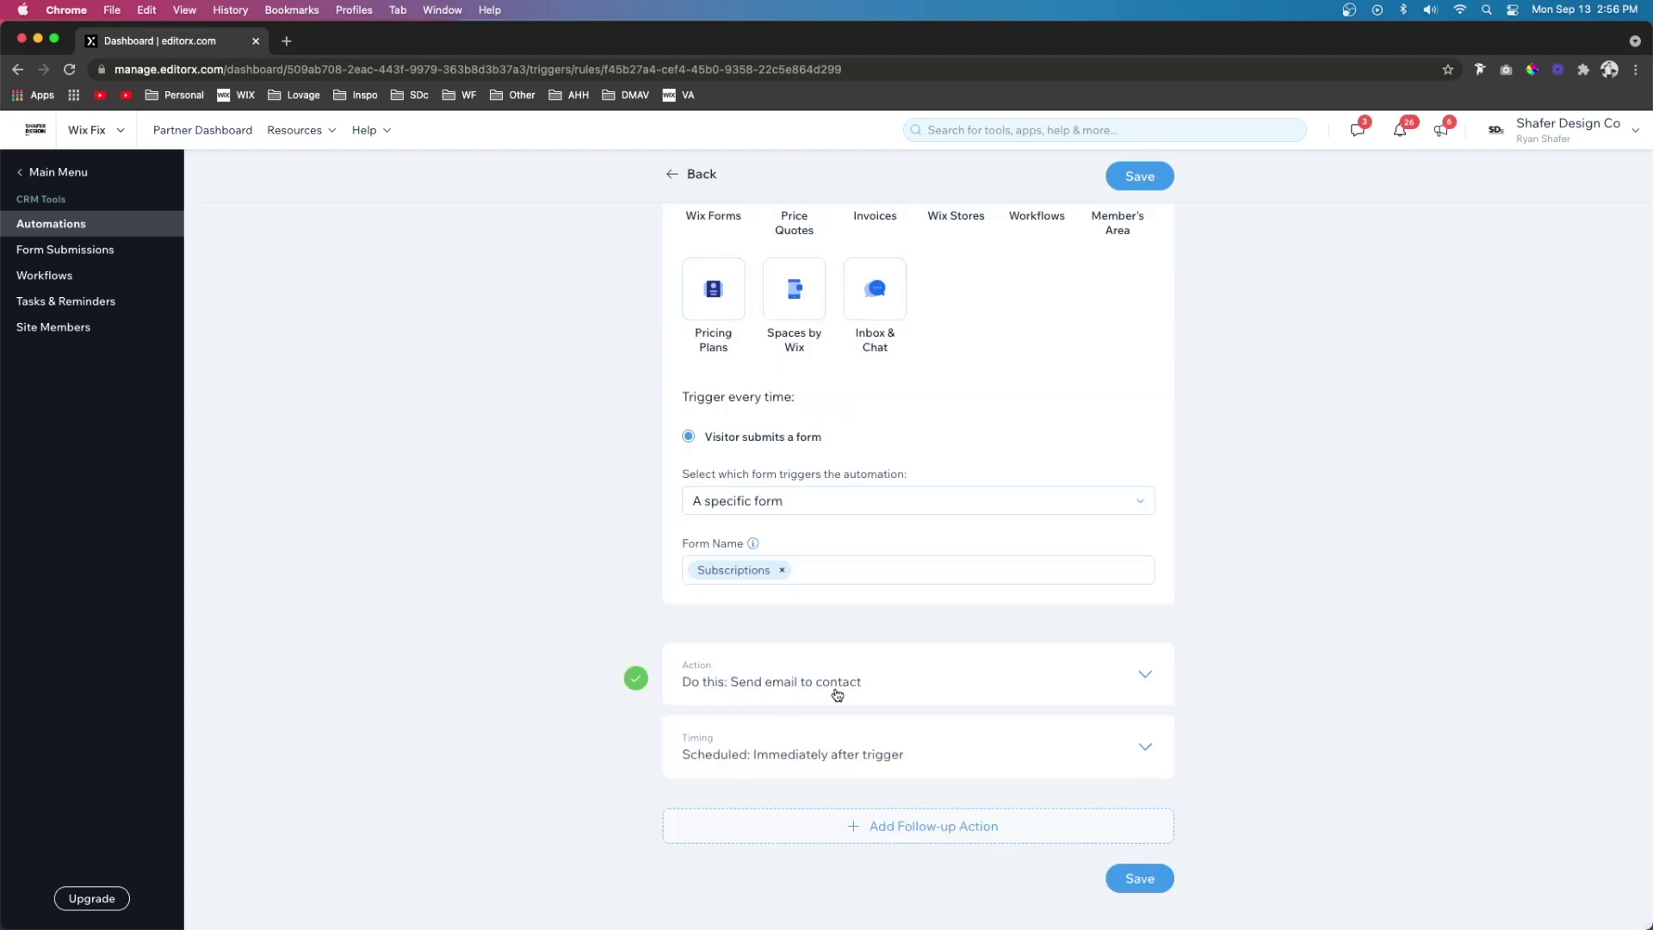
click(868, 684)
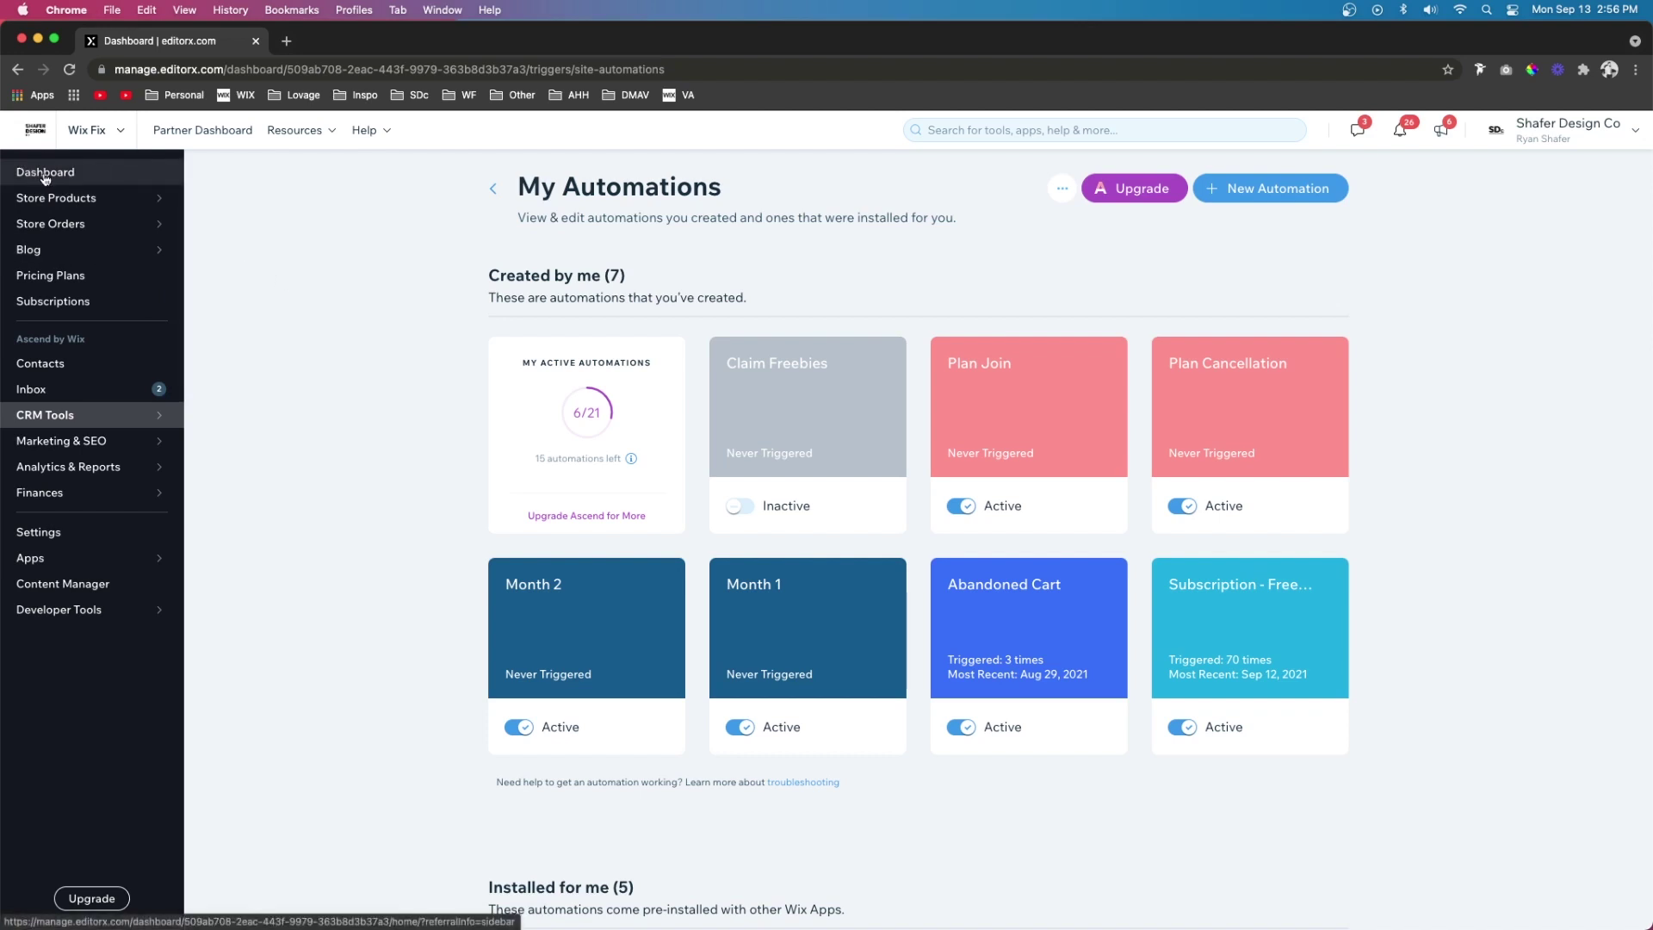
mouse_move(45, 414)
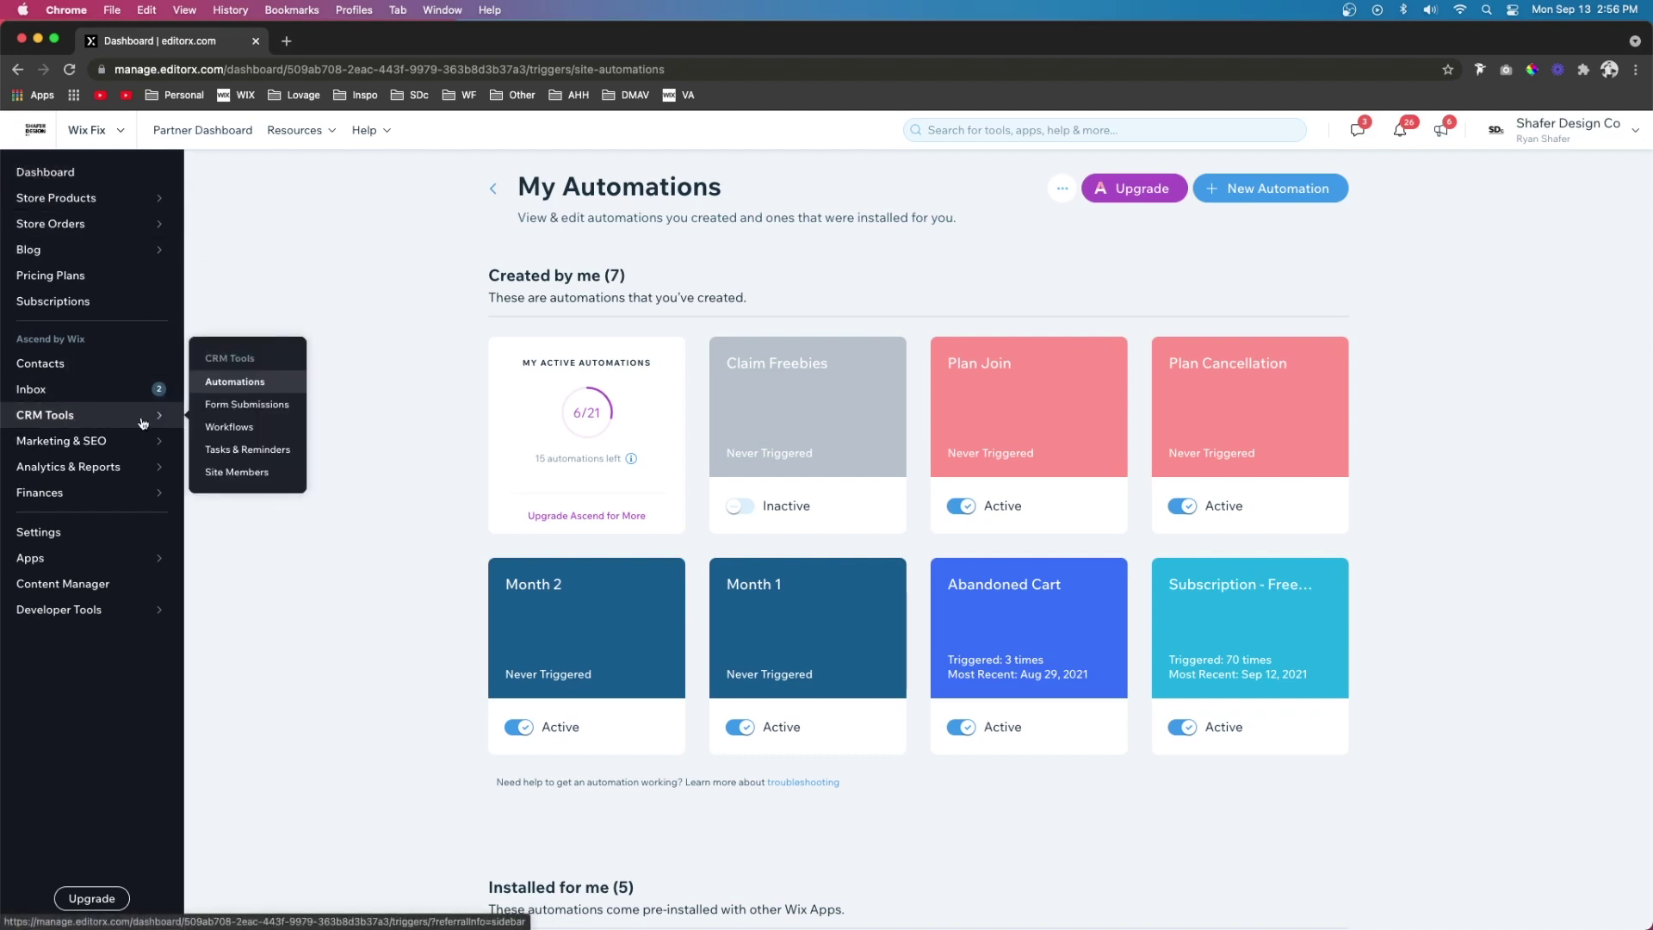
Step: Review the Automations overview: 6 active automations, 73 triggered, 73 emails sent
click(228, 383)
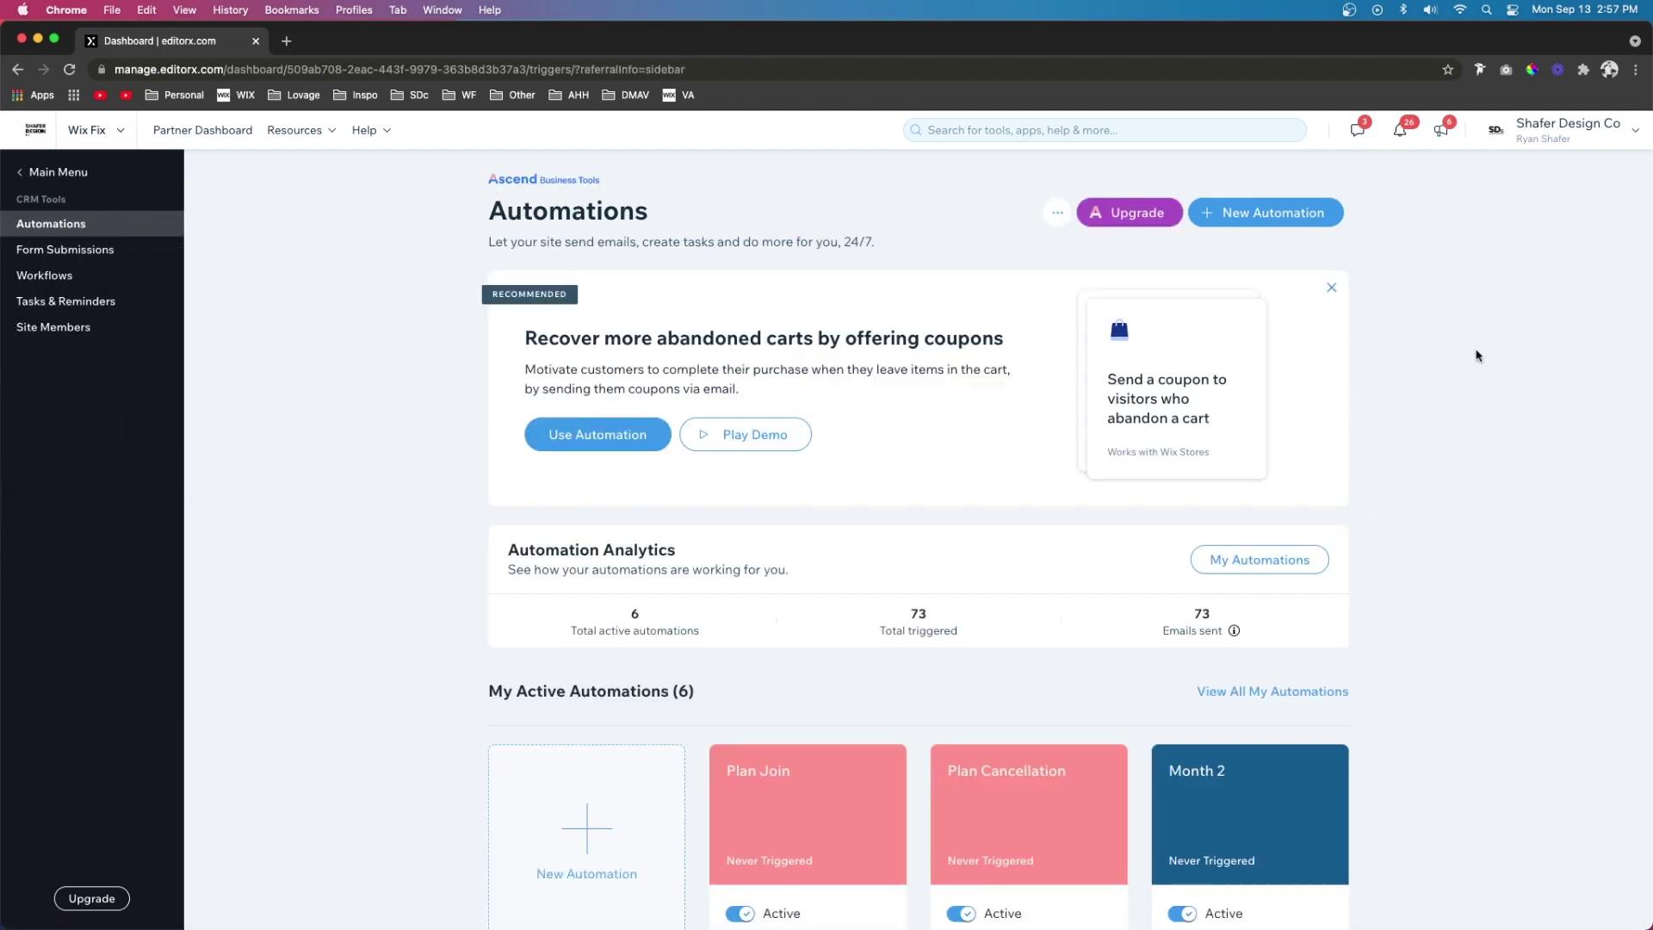
scroll(686, 590, down, 3)
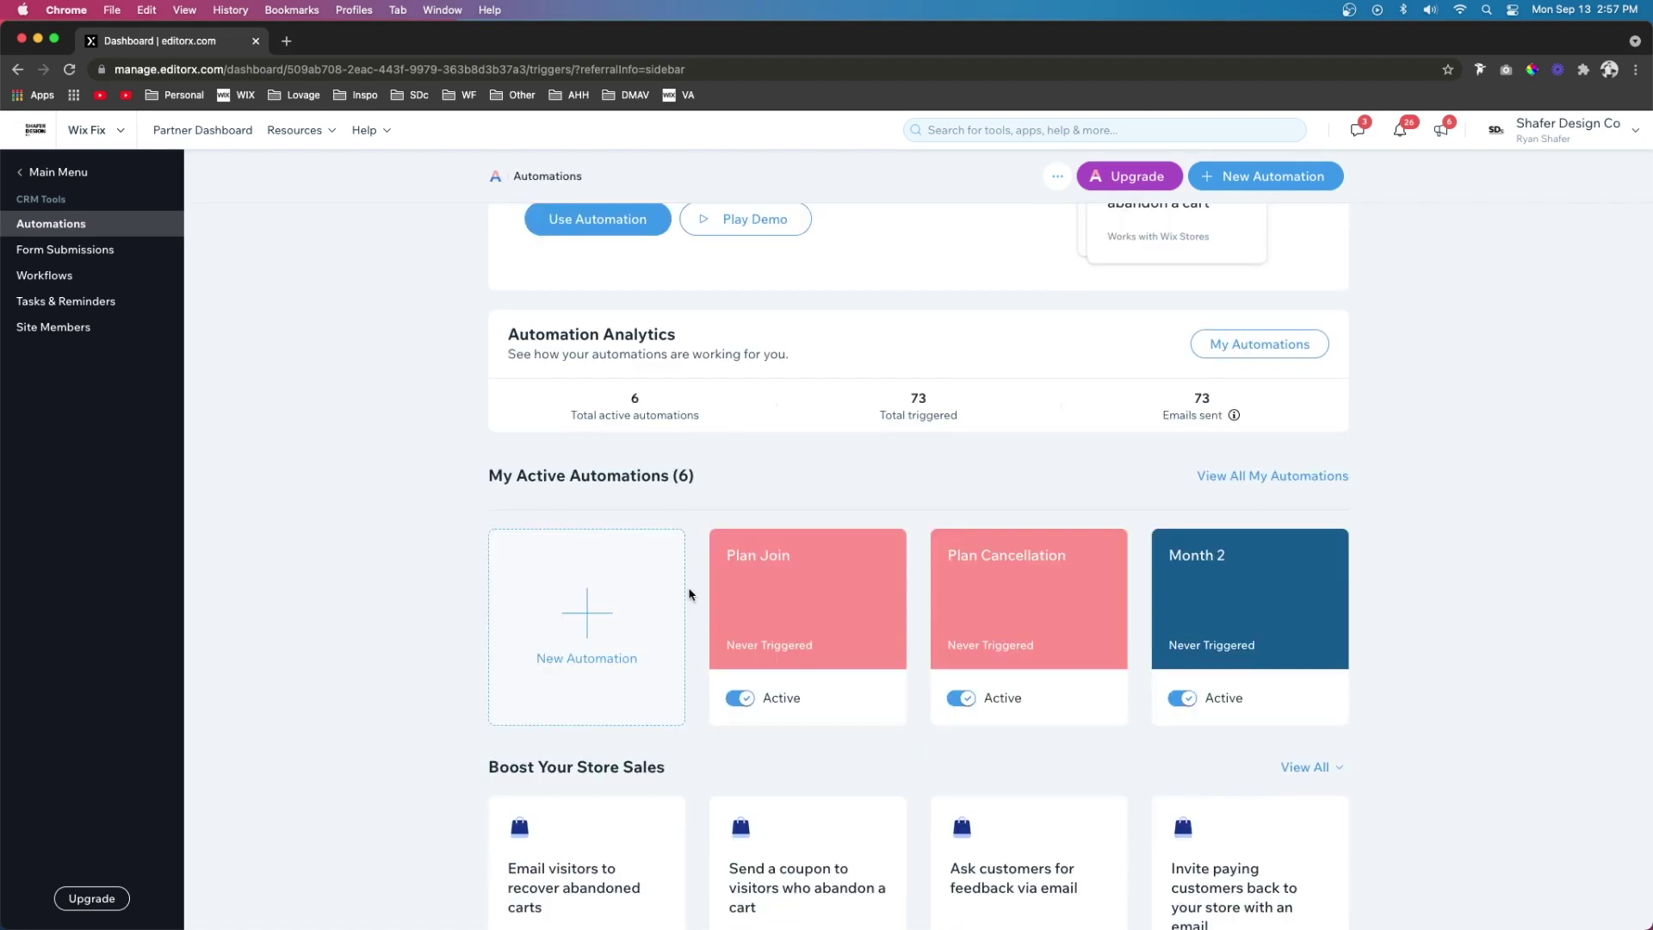
scroll(698, 613, up, 3)
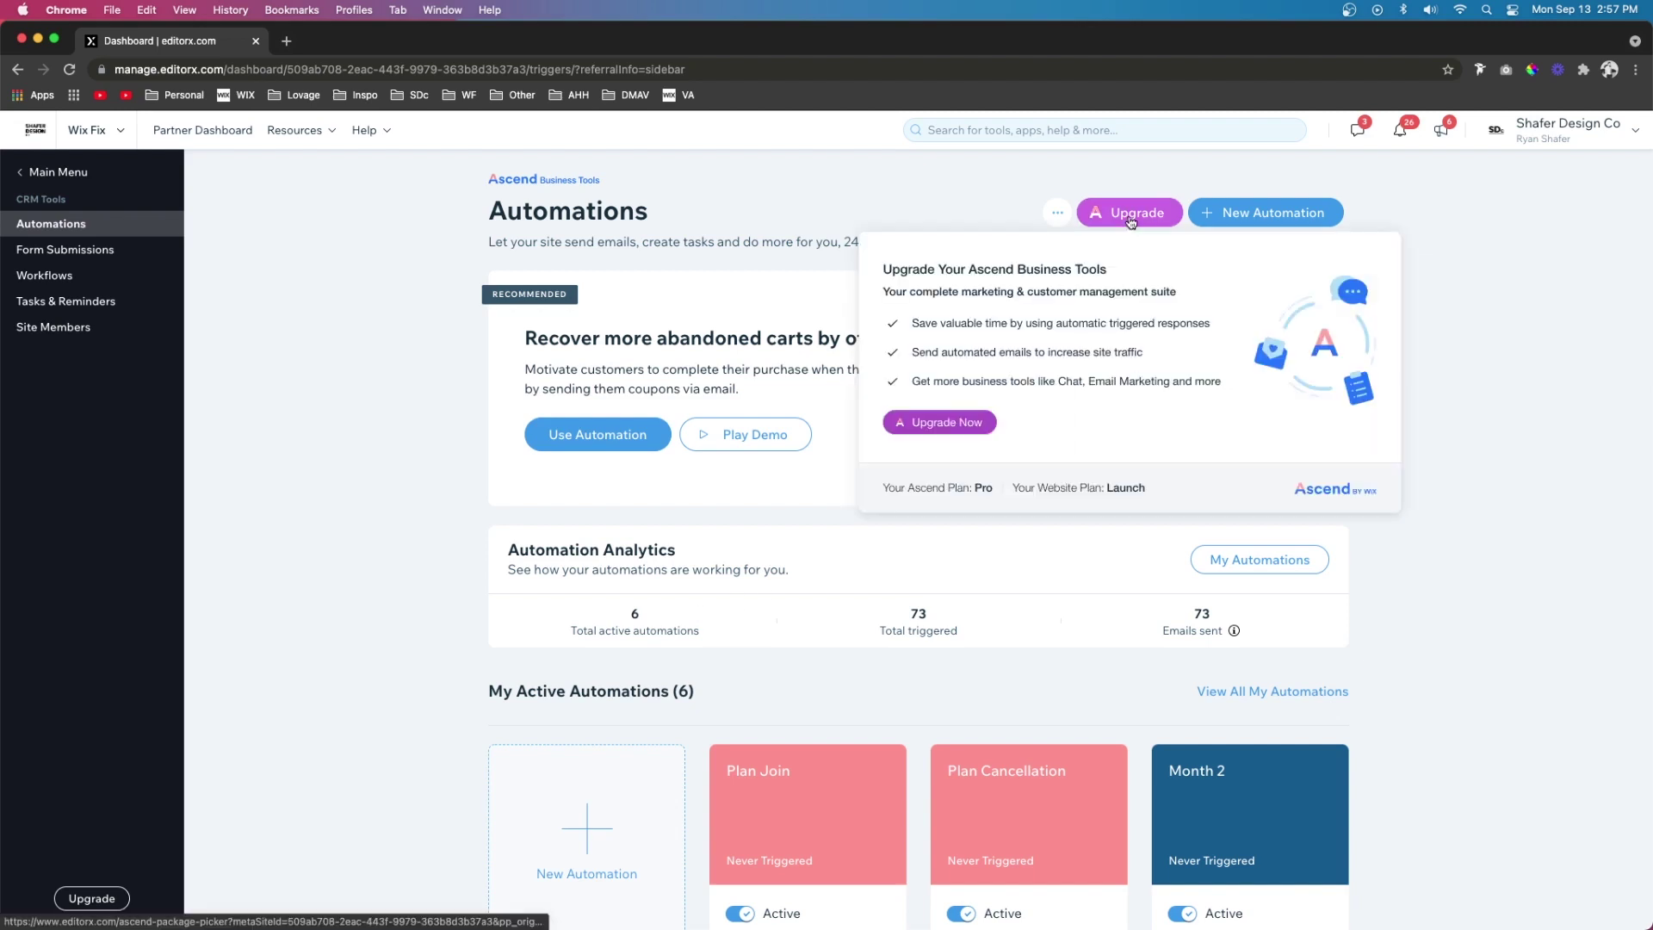
mouse_move(1129, 211)
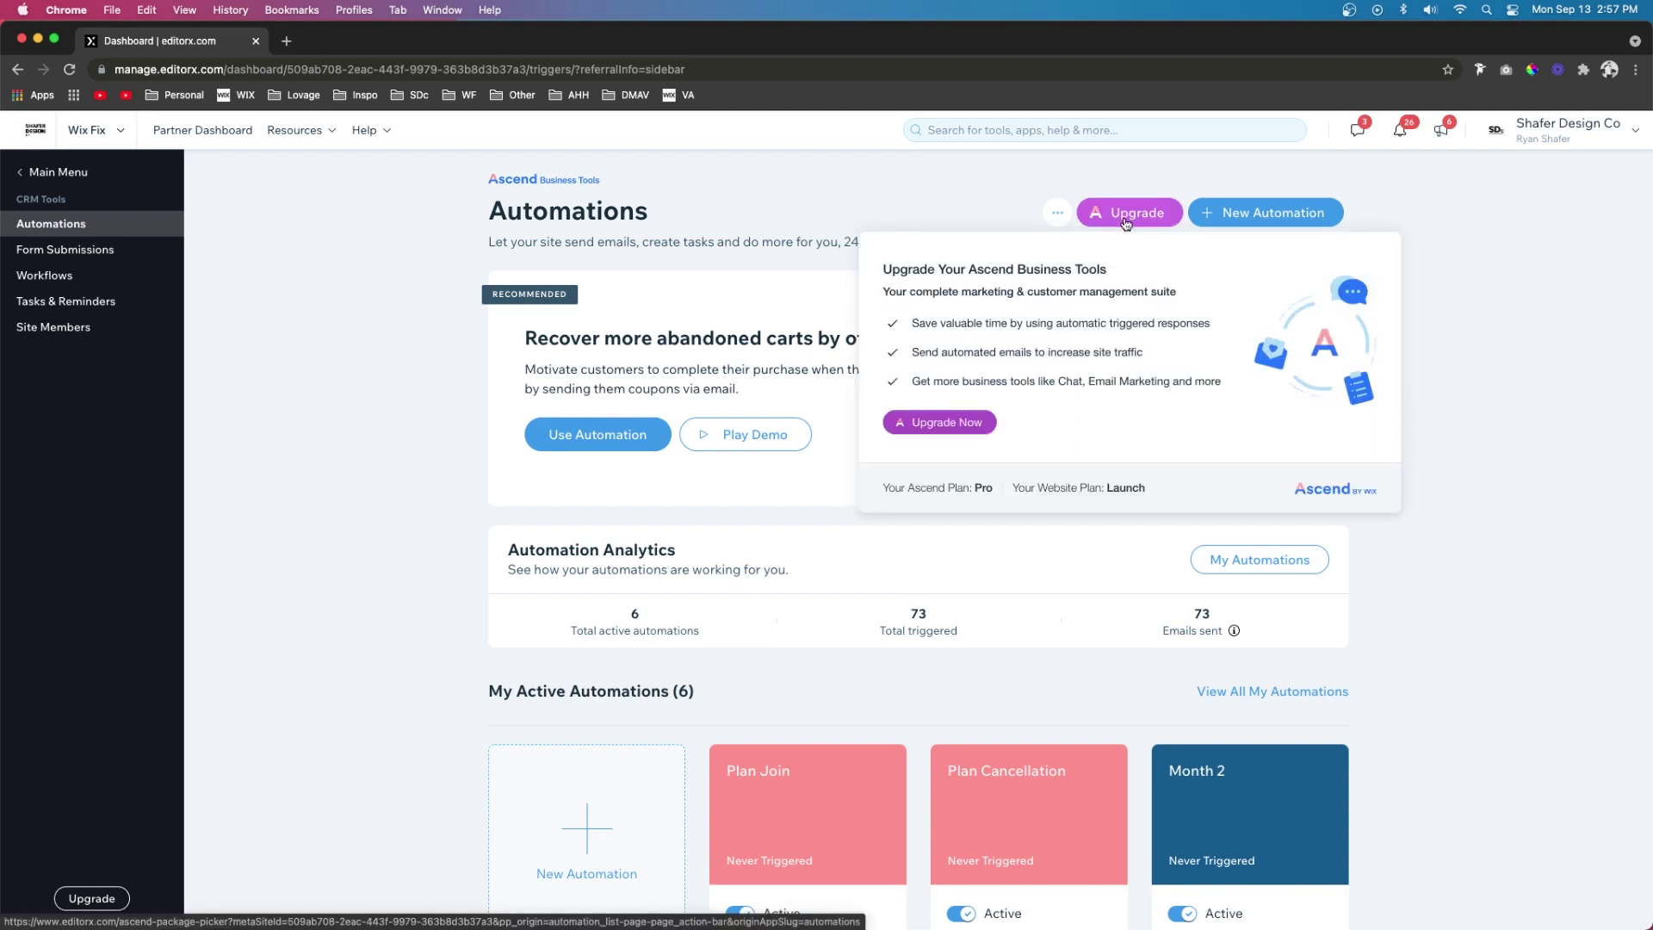
click(1124, 217)
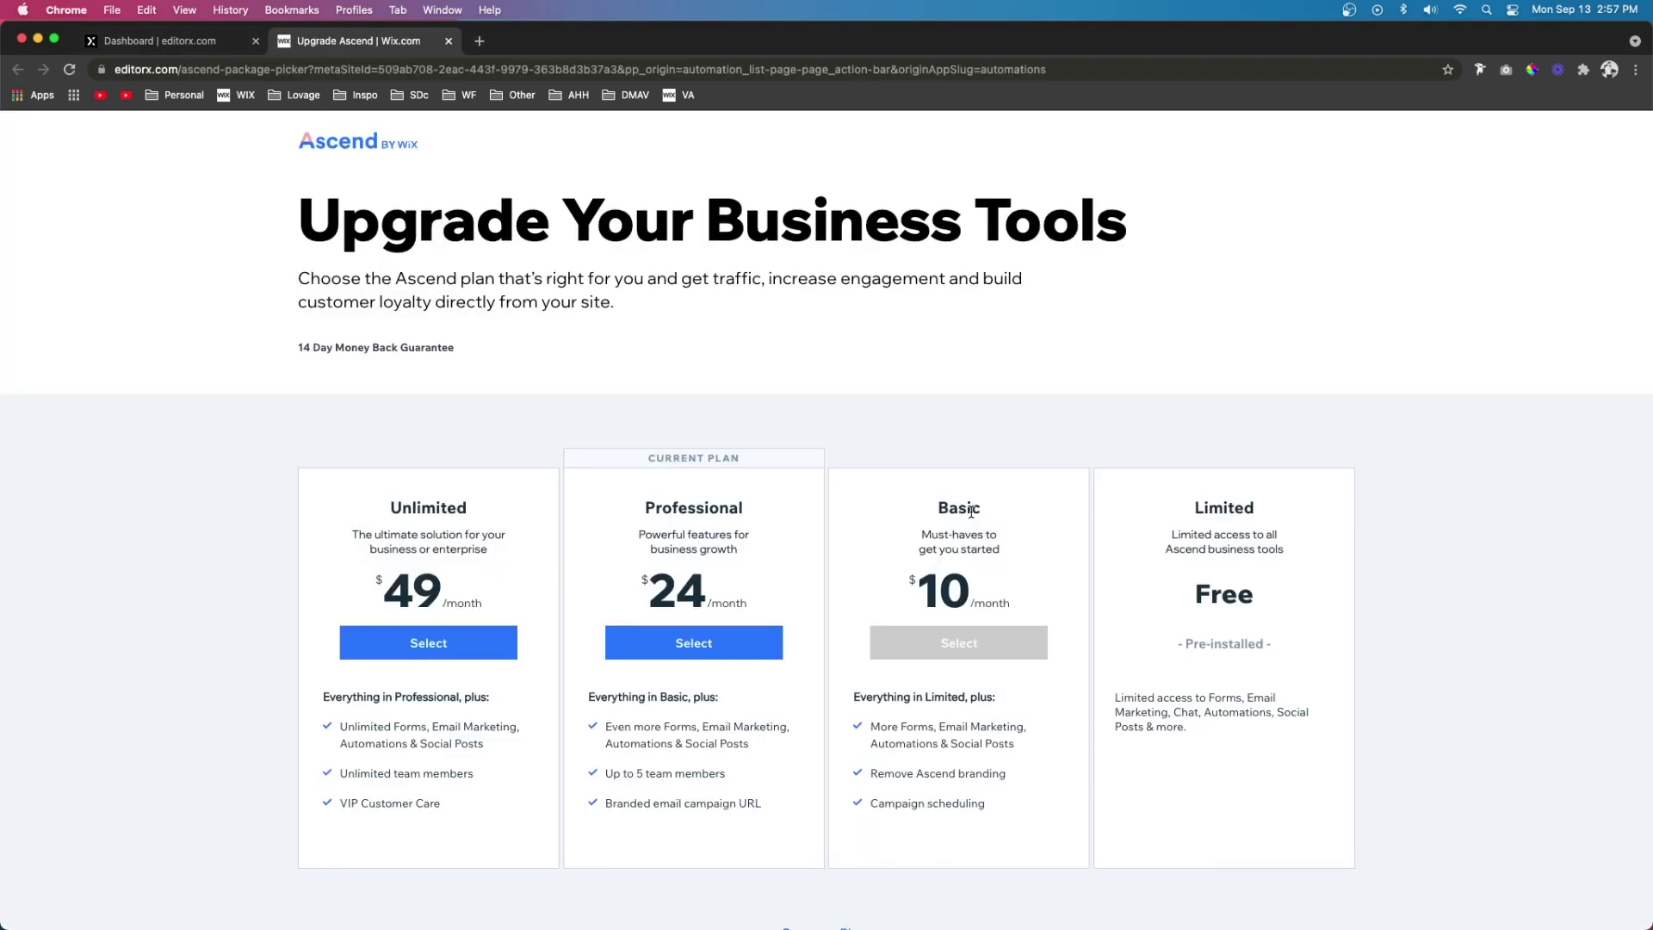
scroll(971, 512, down, 2)
scroll(970, 513, down, 2)
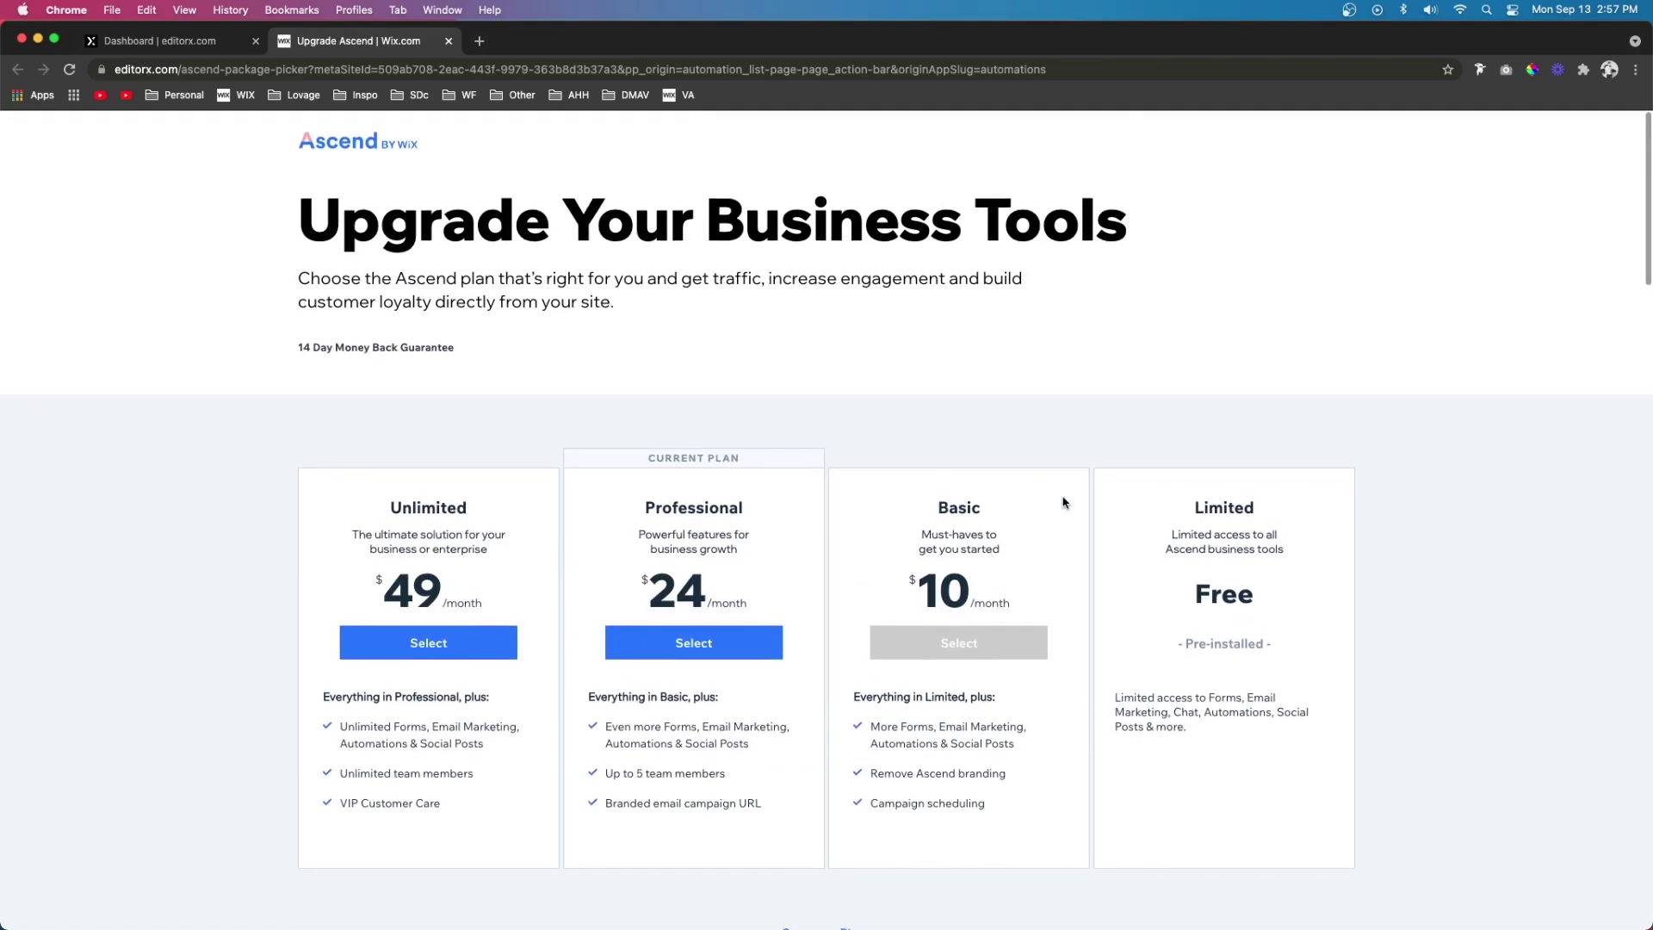
scroll(1062, 499, down, 7)
scroll(1064, 503, down, 3)
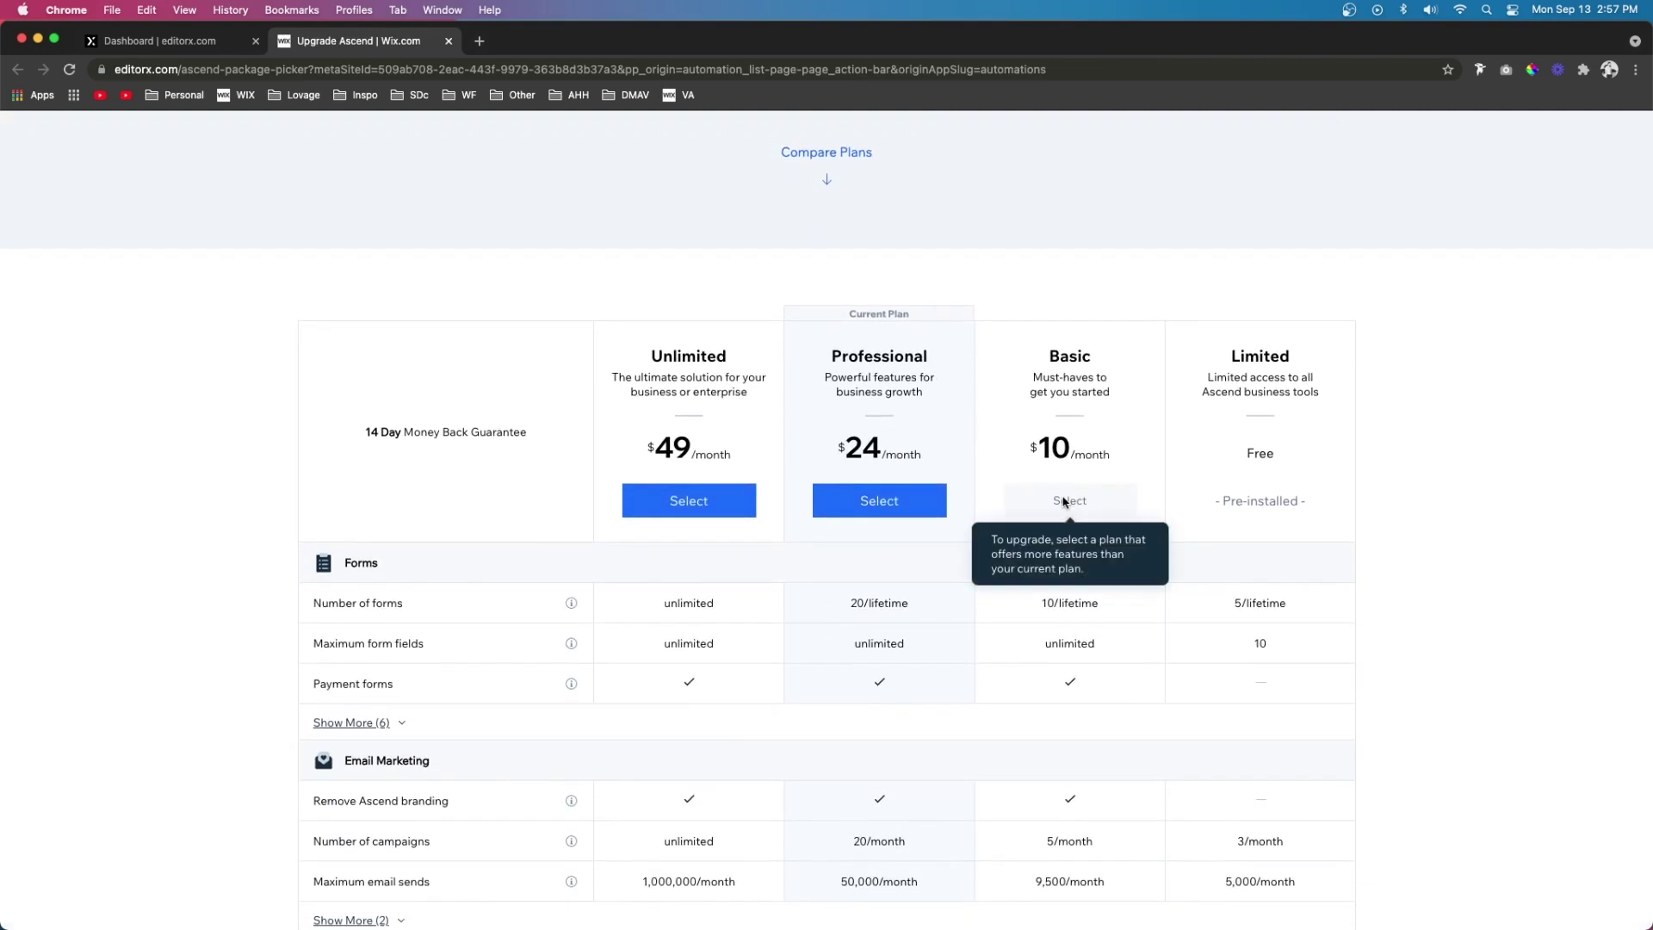
scroll(1064, 502, down, 2)
scroll(1067, 490, down, 1)
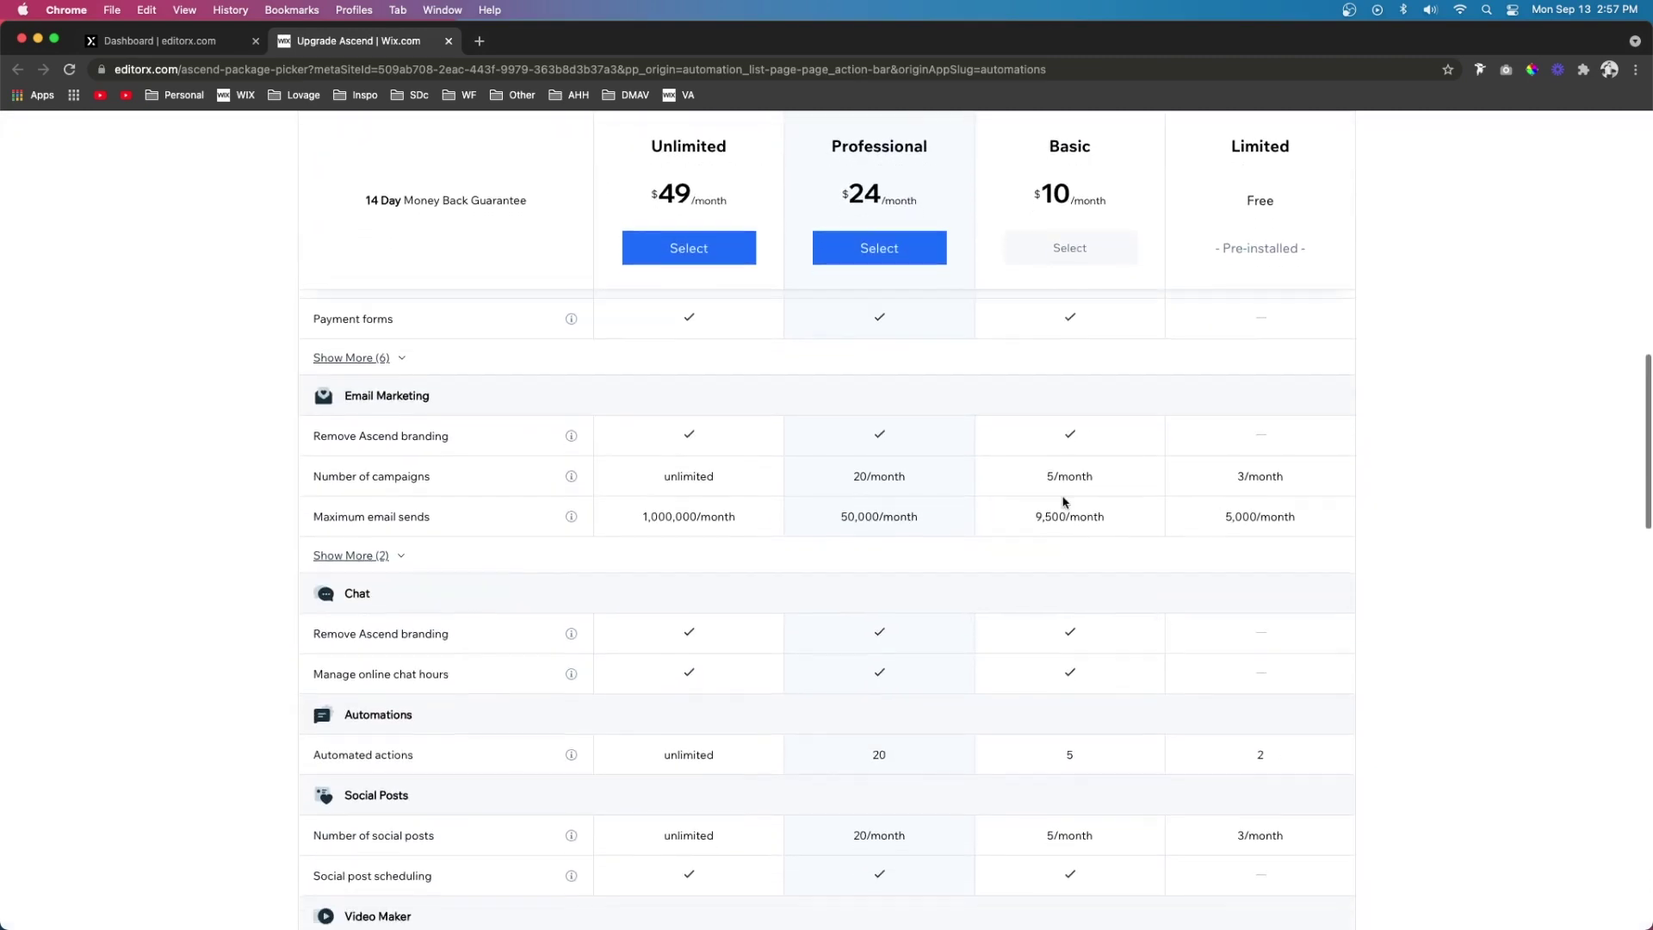
scroll(1066, 657, down, 1)
scroll(1065, 603, down, 3)
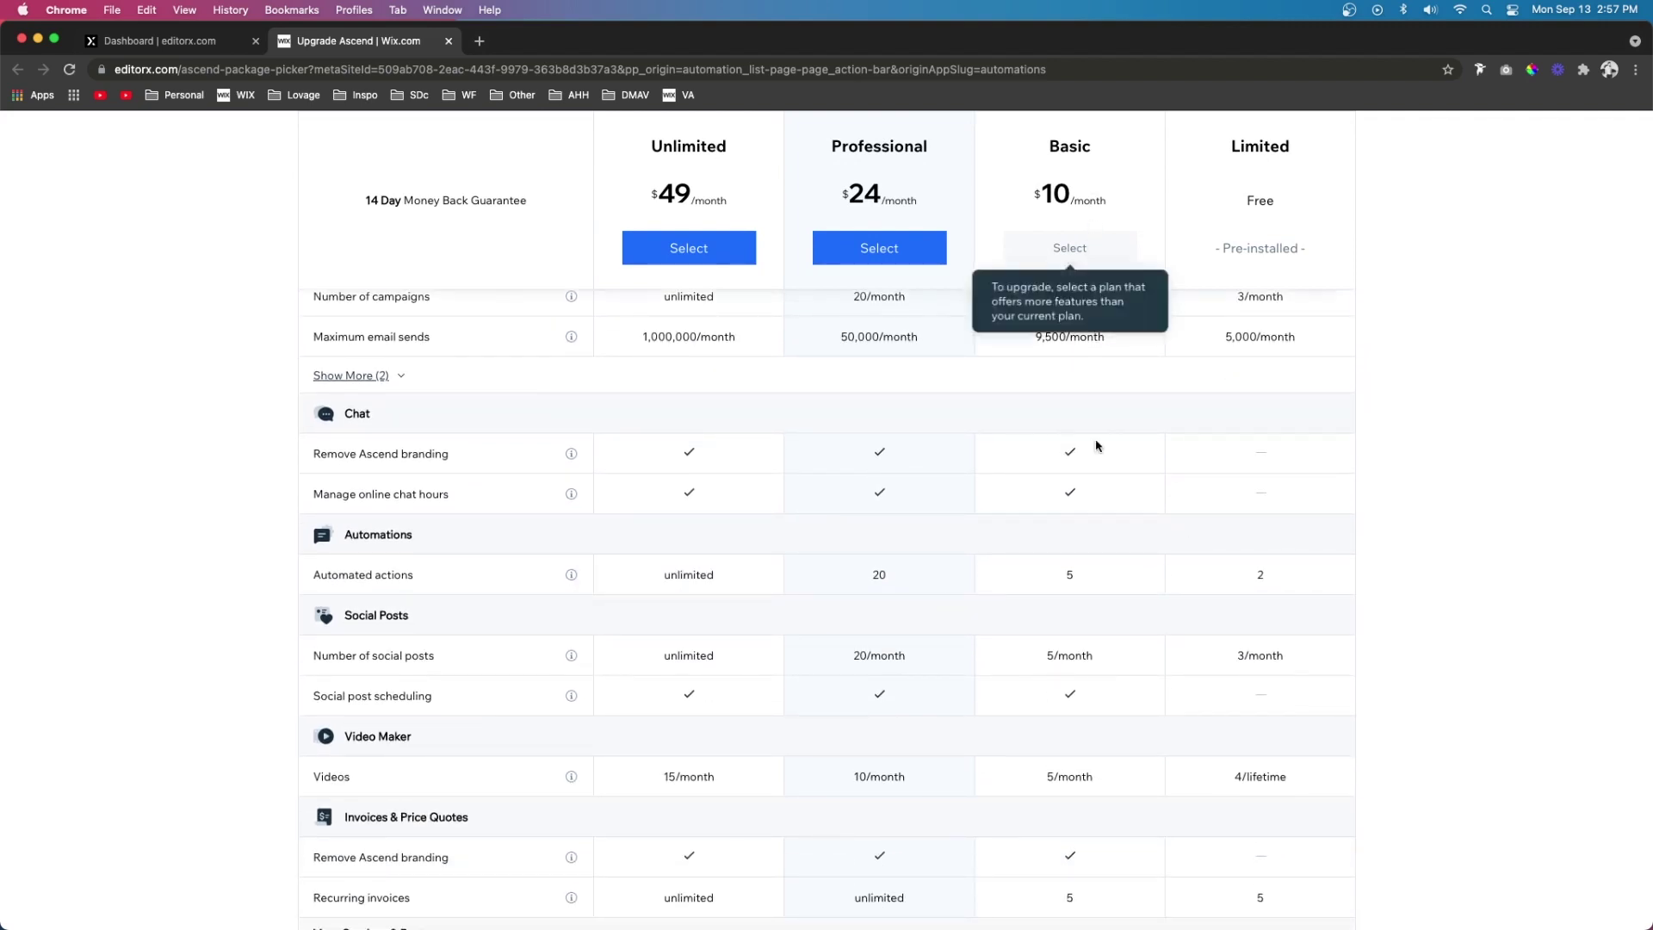
drag(1078, 579, 1029, 582)
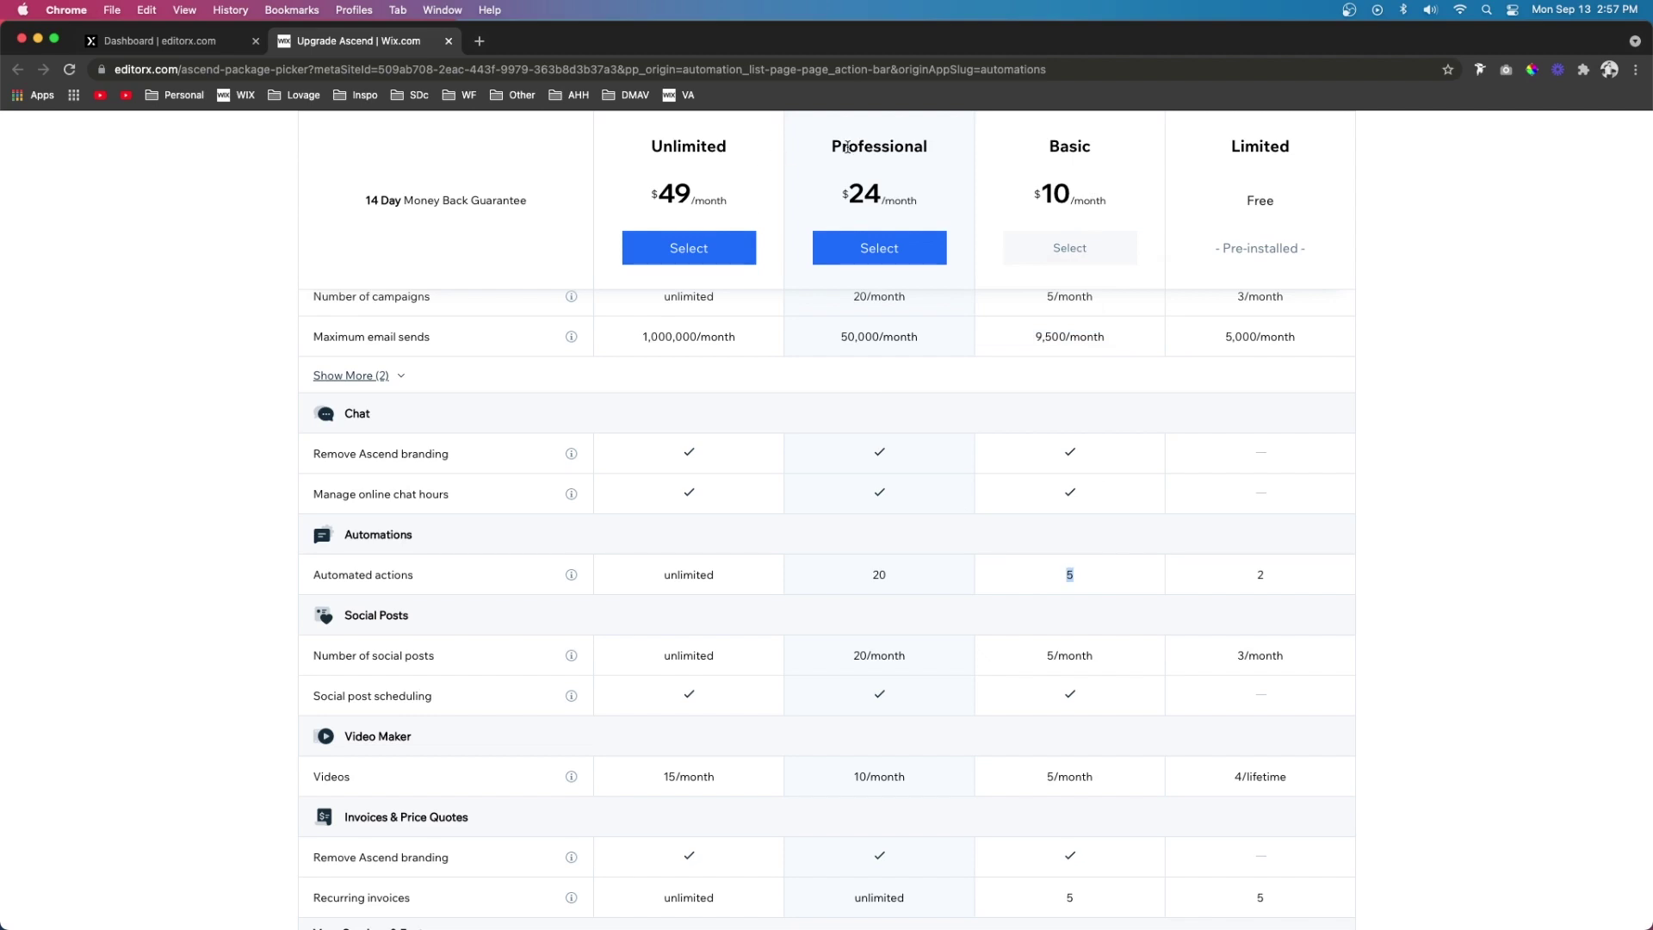
drag(889, 585, 860, 584)
drag(653, 146, 710, 146)
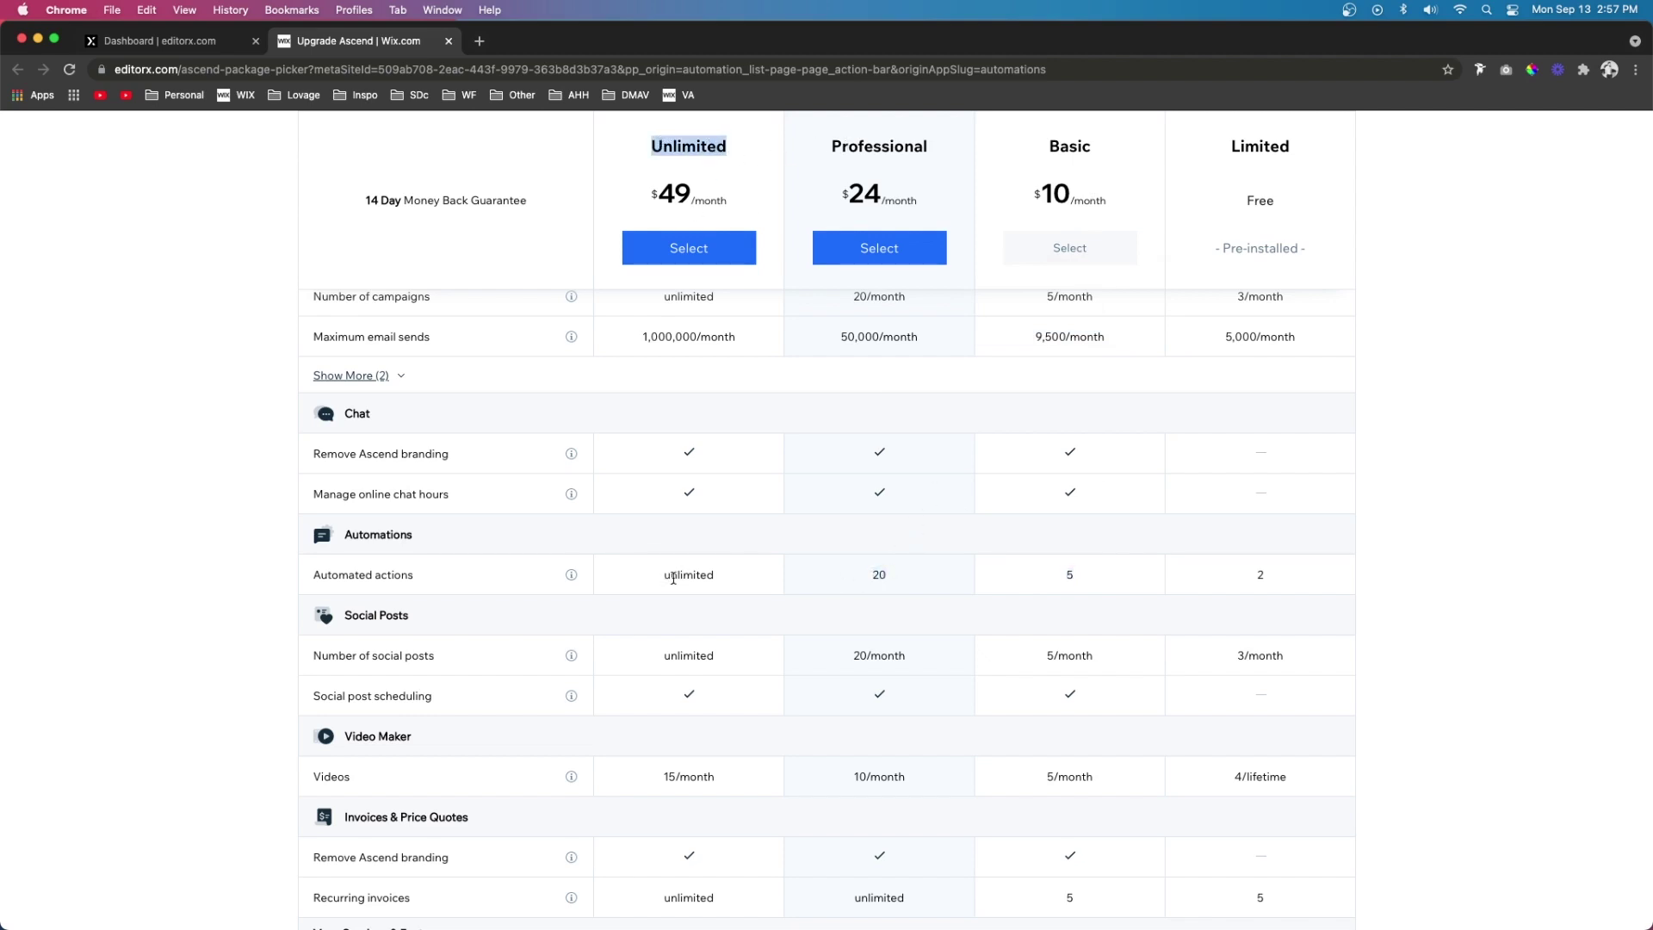
drag(663, 575, 765, 583)
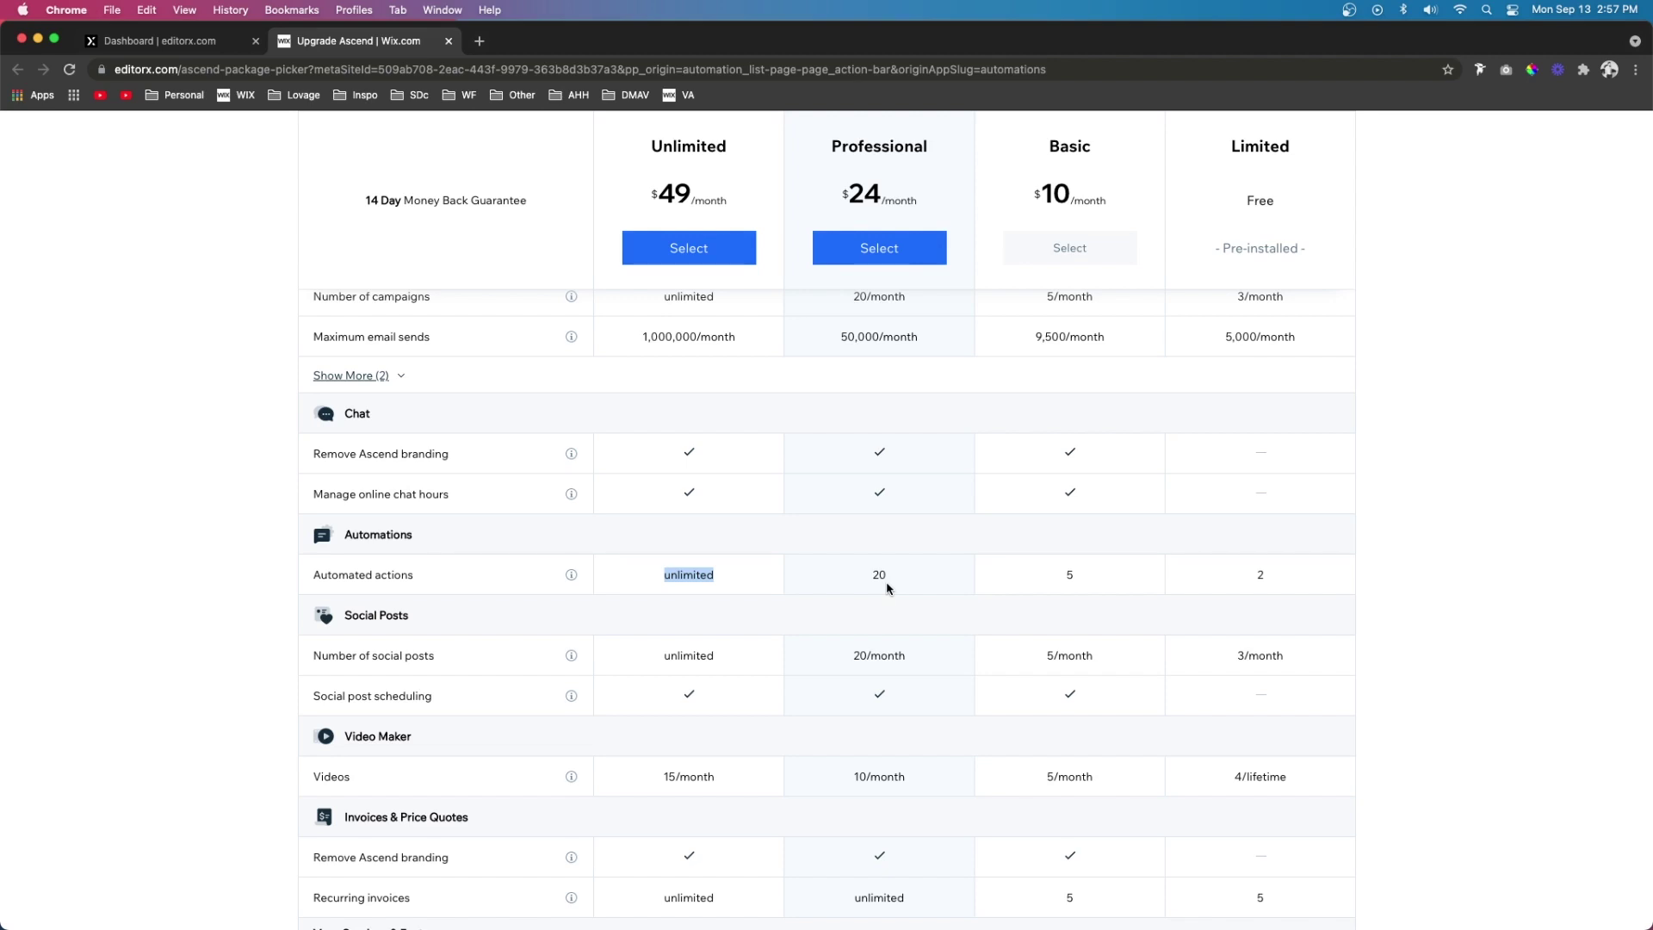
click(887, 589)
mouse_move(1078, 578)
mouse_down()
mouse_move(745, 583)
mouse_move(669, 554)
mouse_up()
click(884, 573)
double_click(885, 573)
click(859, 575)
double_click(859, 575)
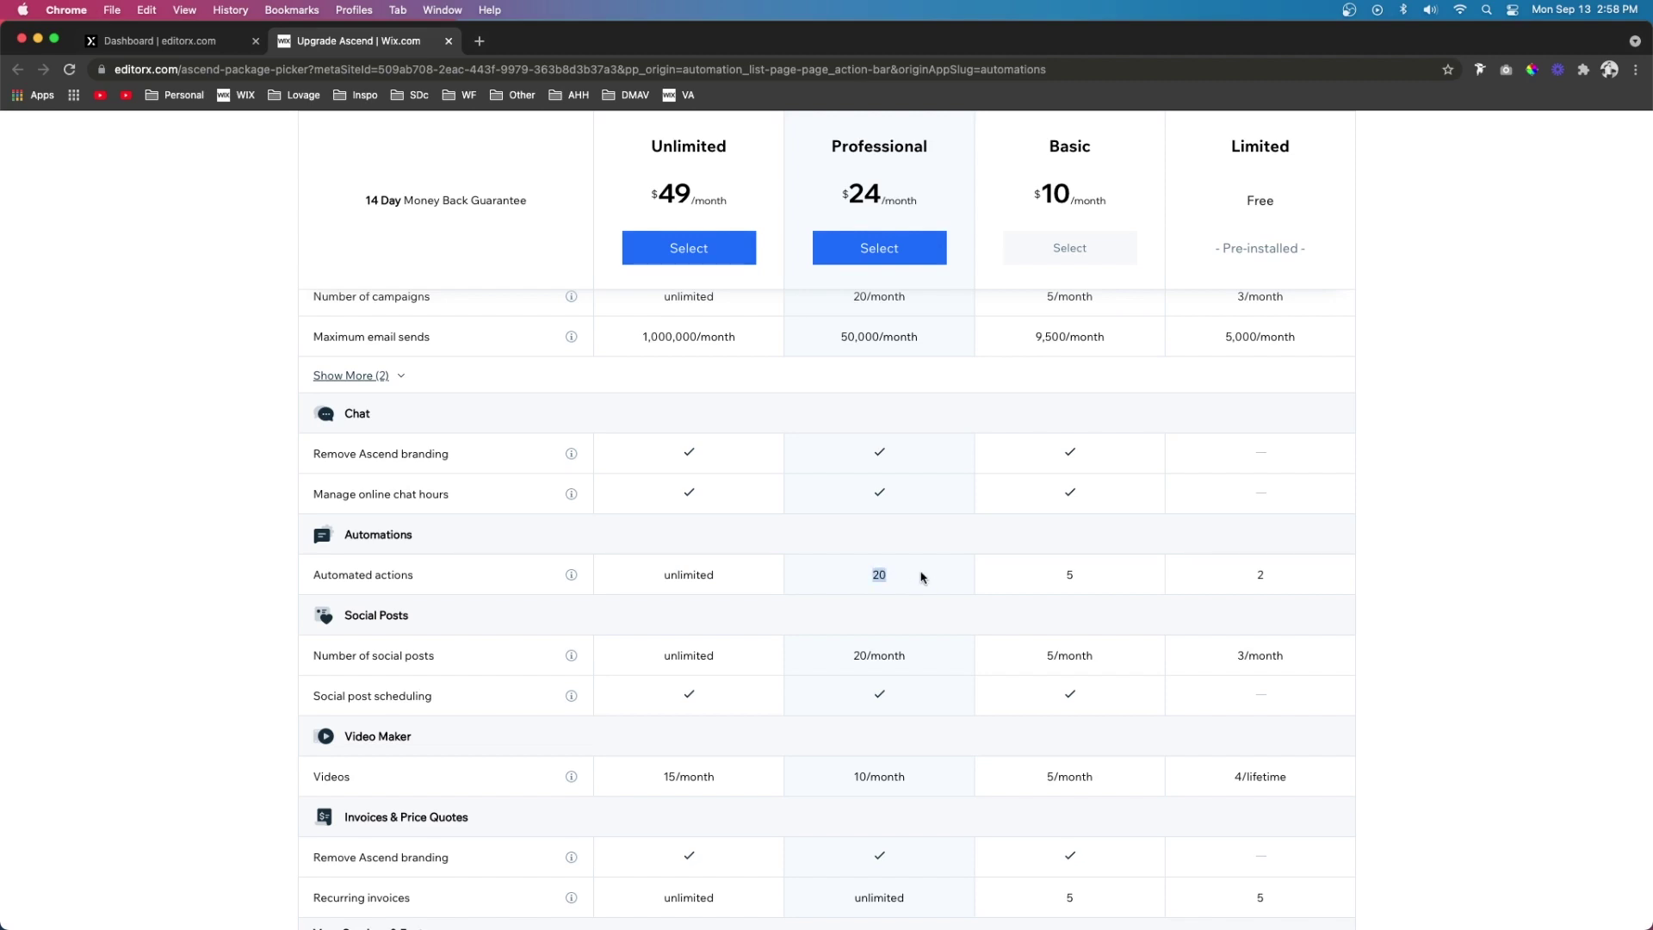
double_click(1063, 575)
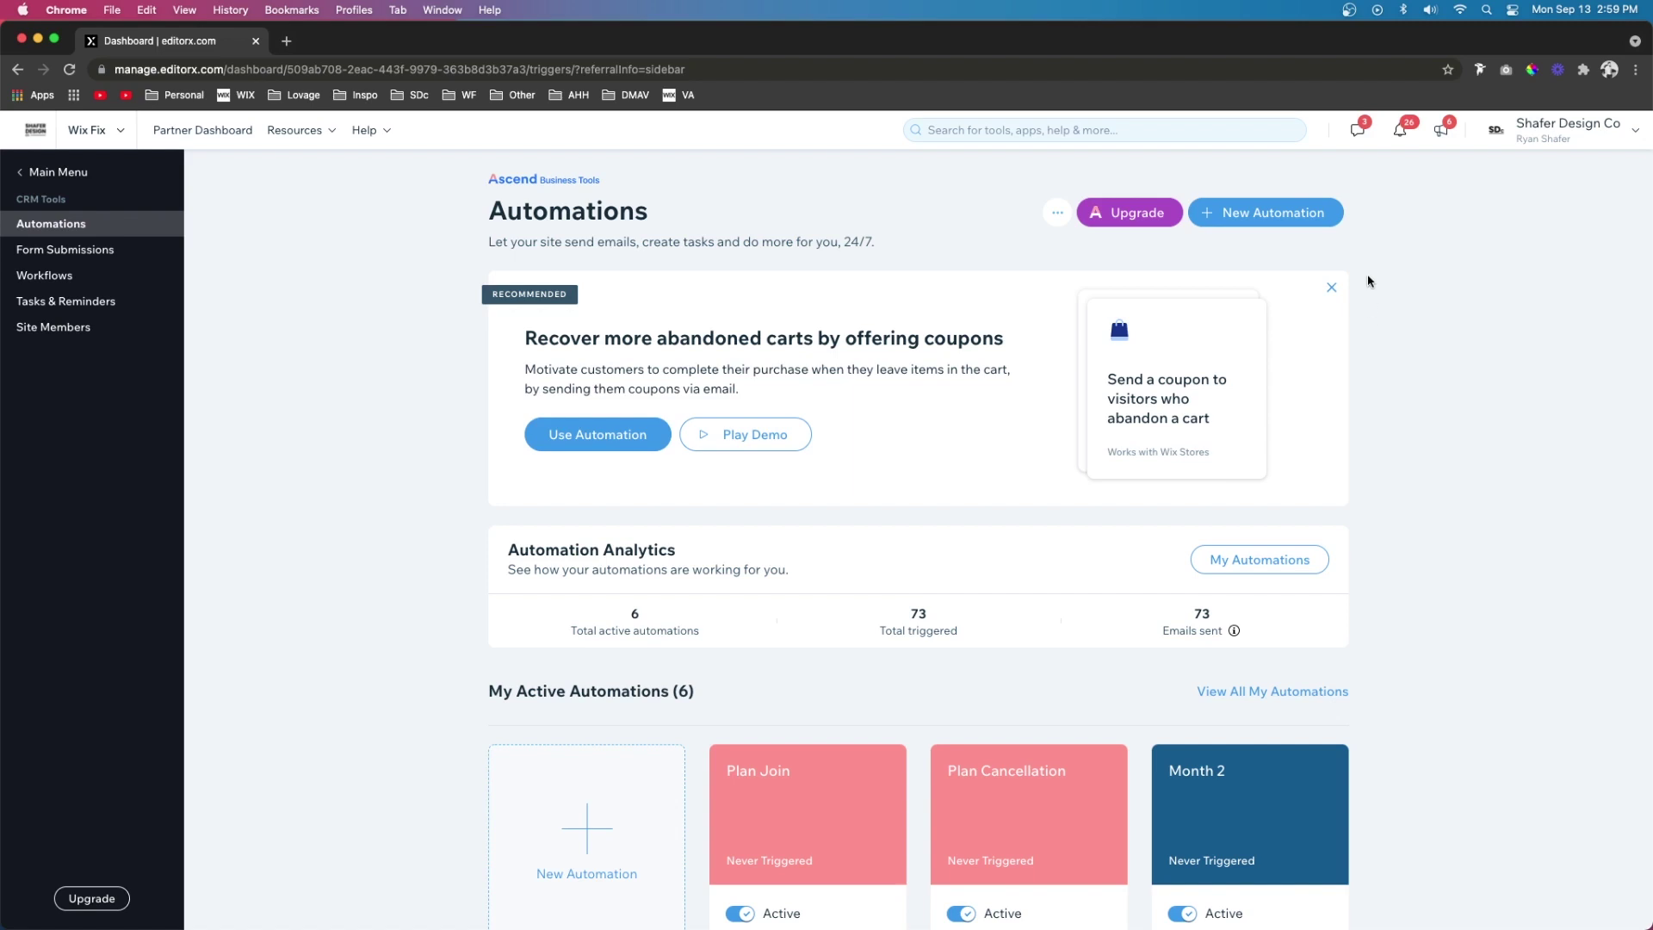
Step: Create a new automation and rename its Untitled Automation title to Welcome Message
click(1252, 222)
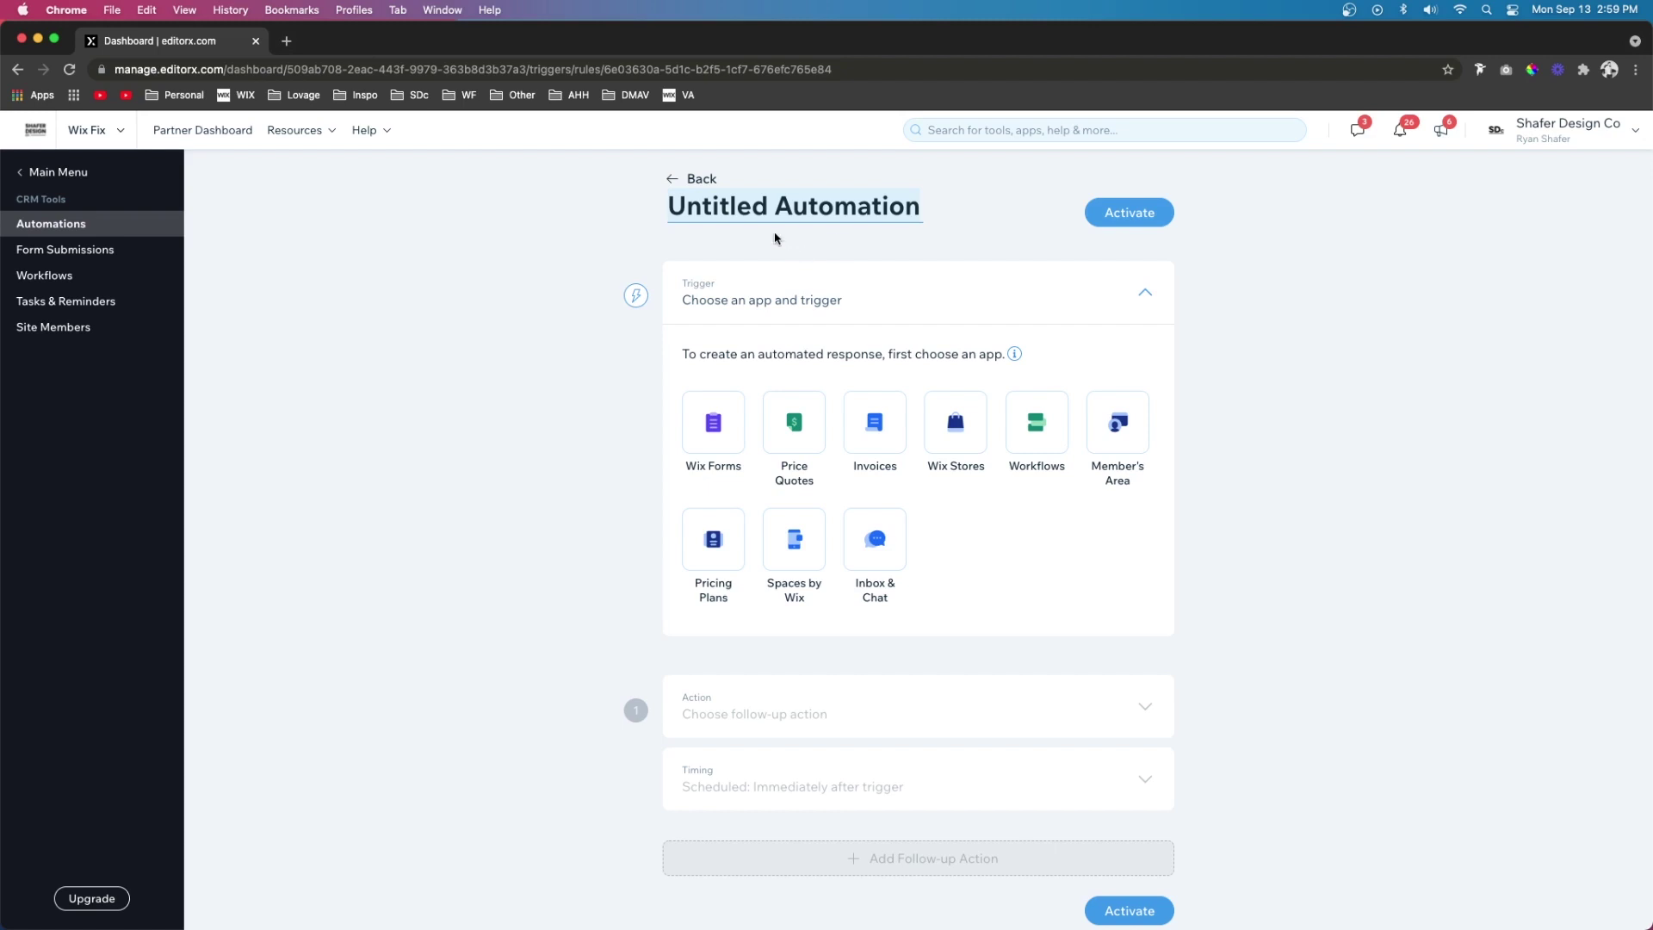
double_click(773, 209)
scroll(836, 540, down, 1)
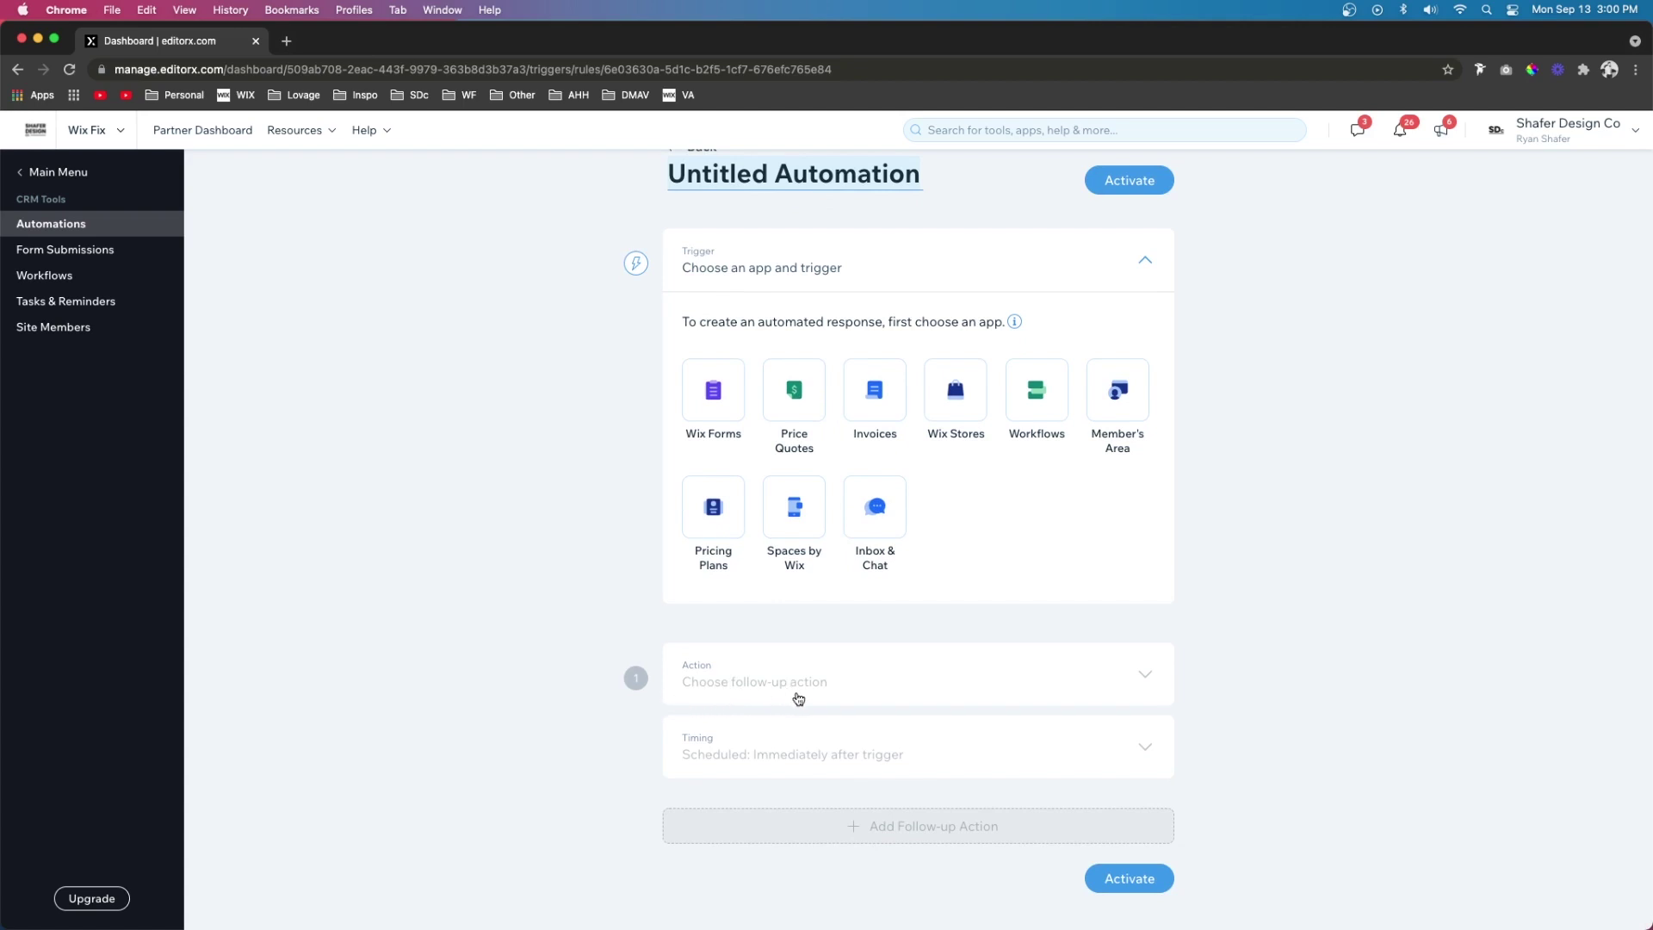
scroll(841, 520, up, 1)
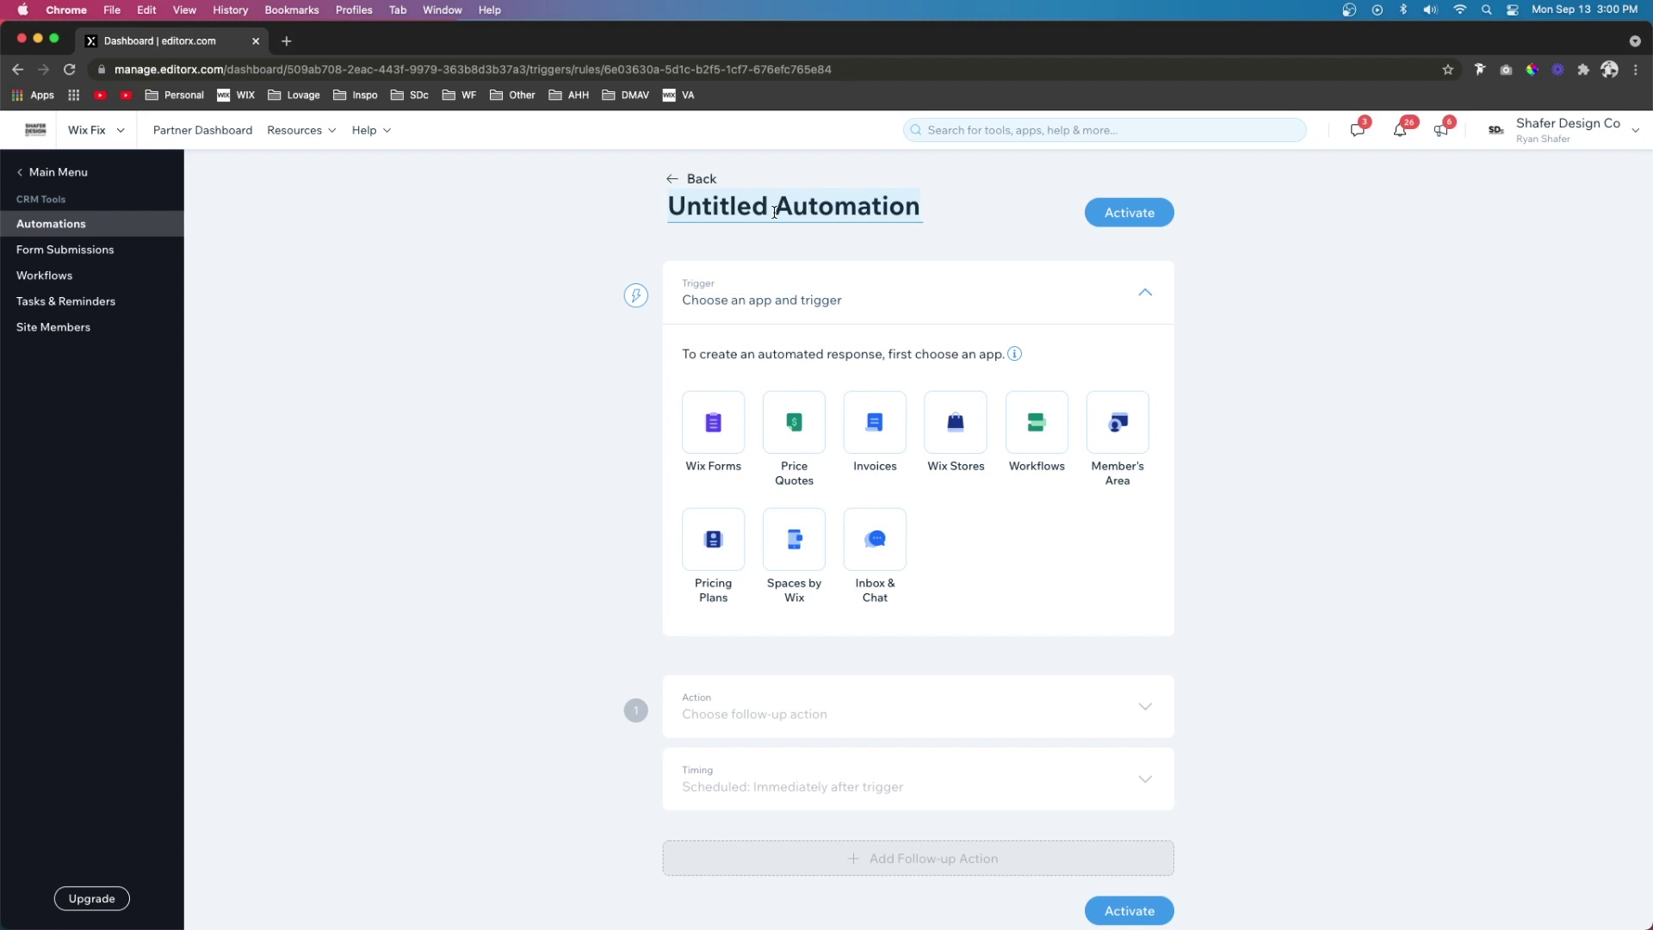
double_click(775, 211)
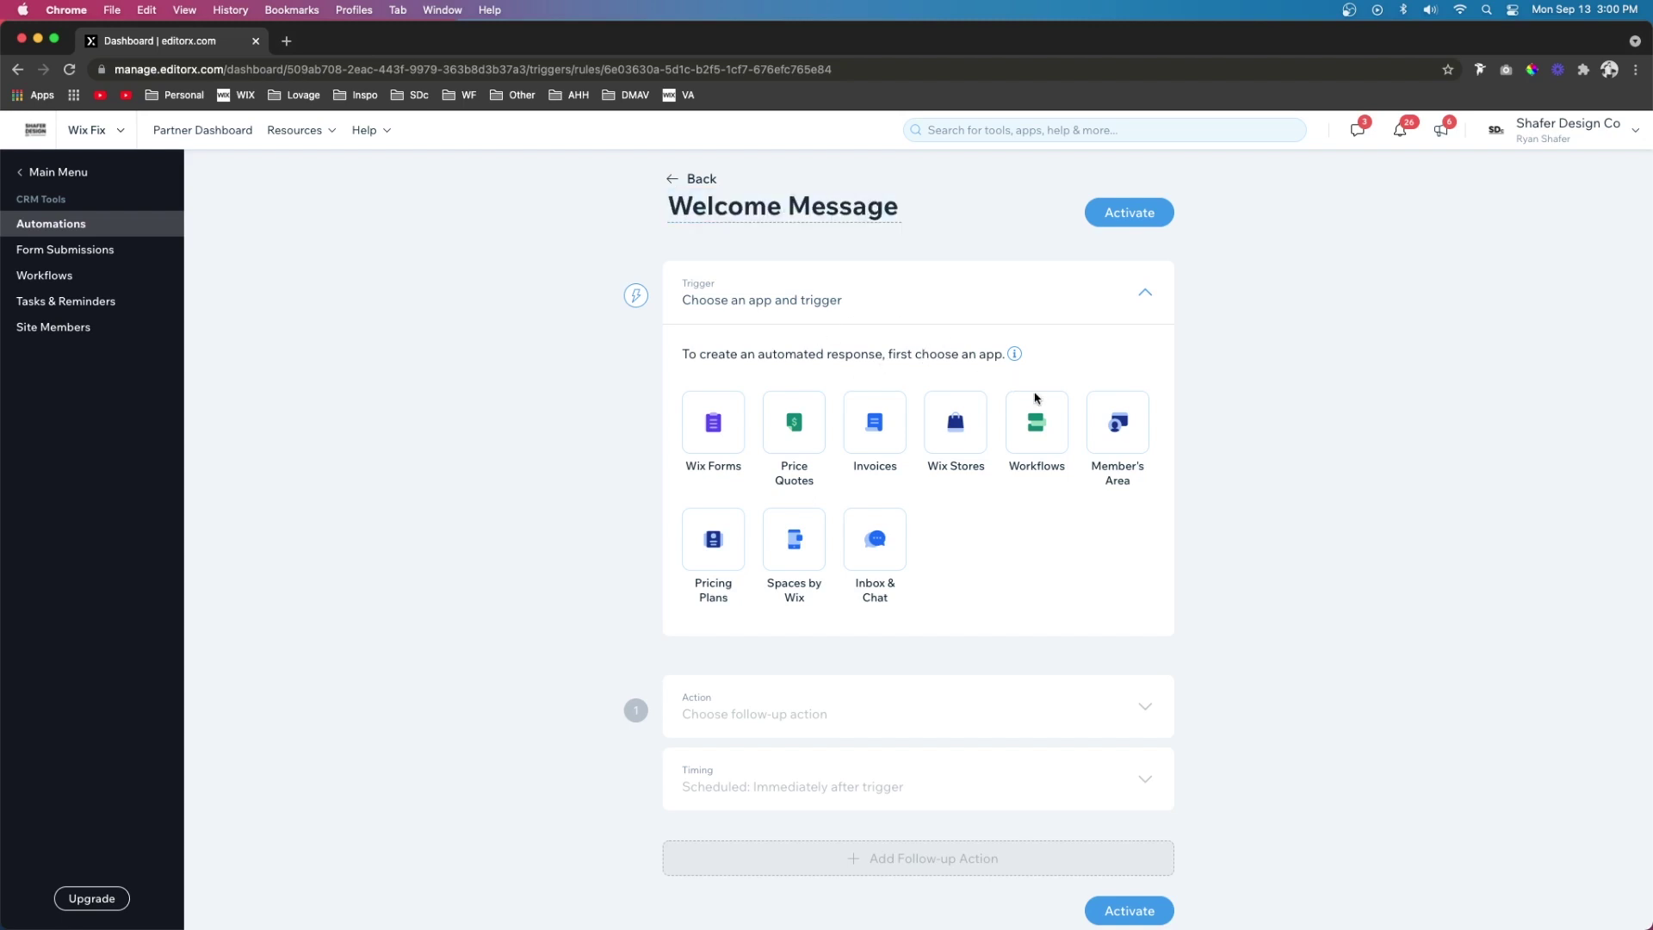
Step: Set the automation's trigger to a Member's Area sign-up event
click(1118, 430)
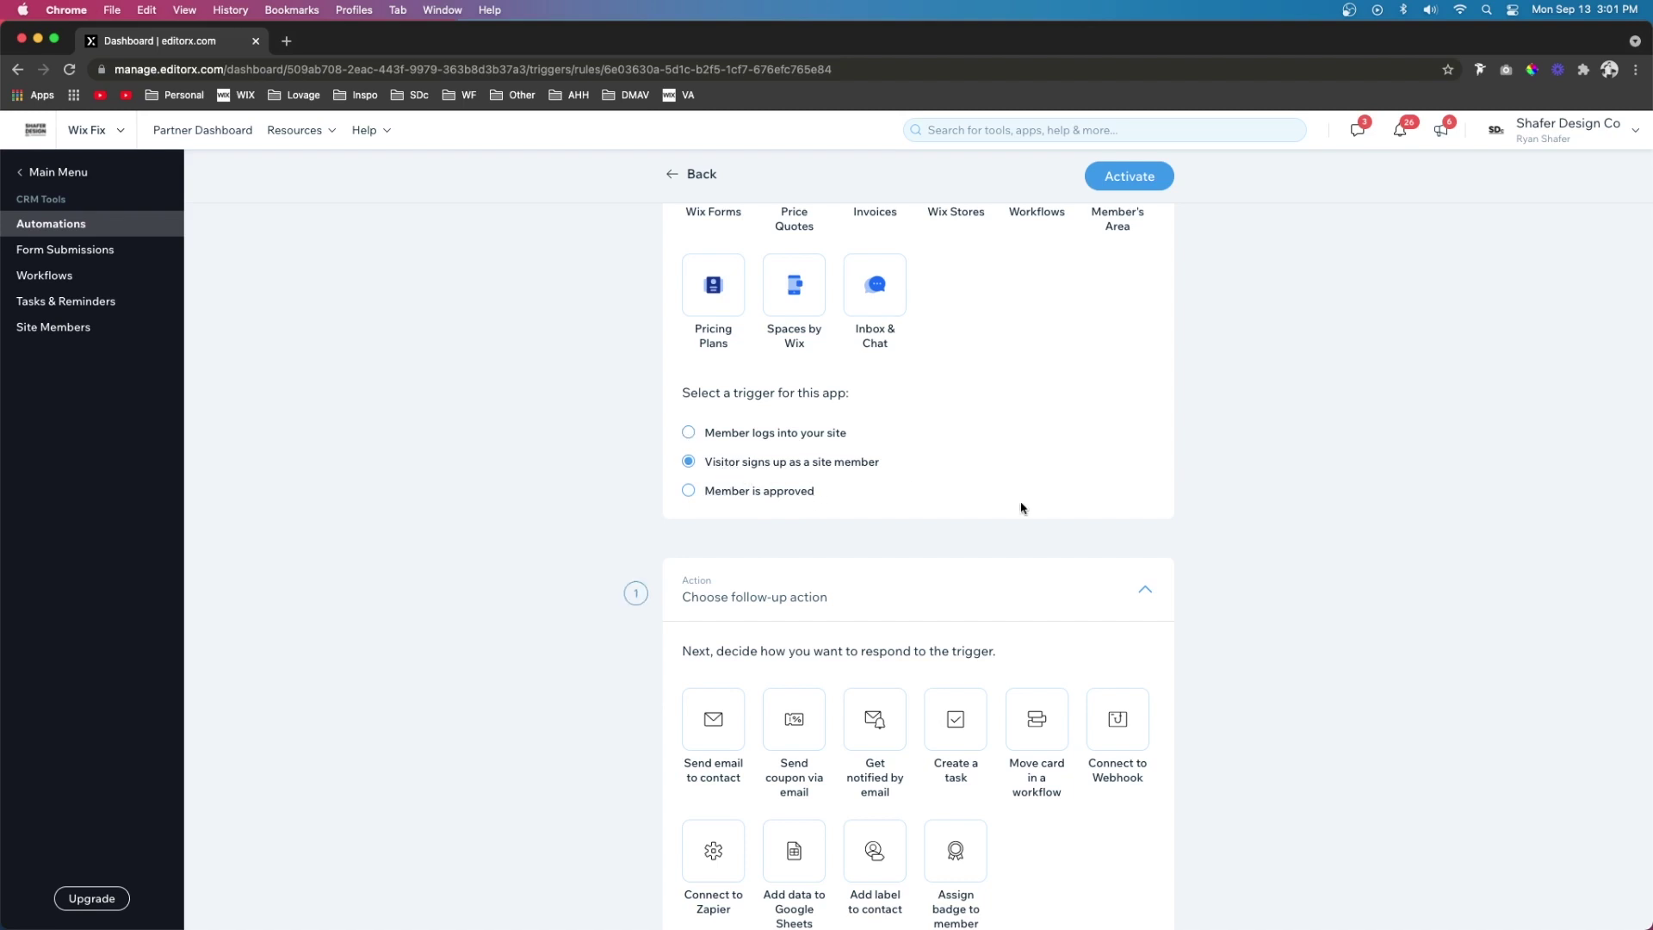
scroll(1068, 514, down, 2)
scroll(1067, 515, down, 3)
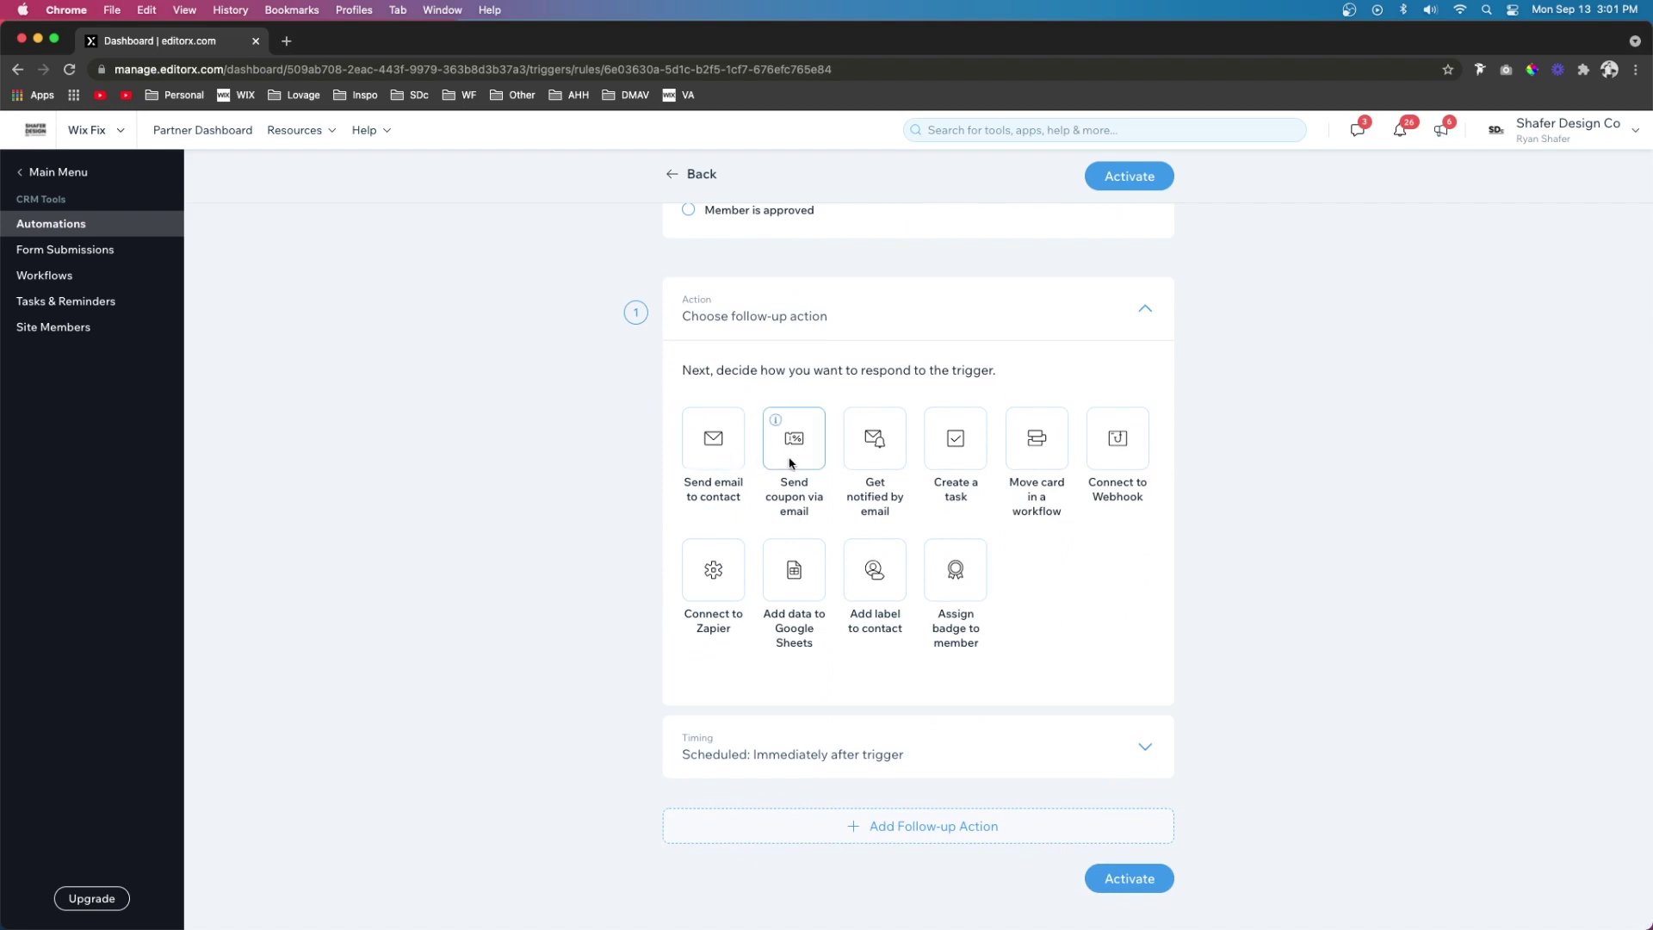
mouse_move(713, 454)
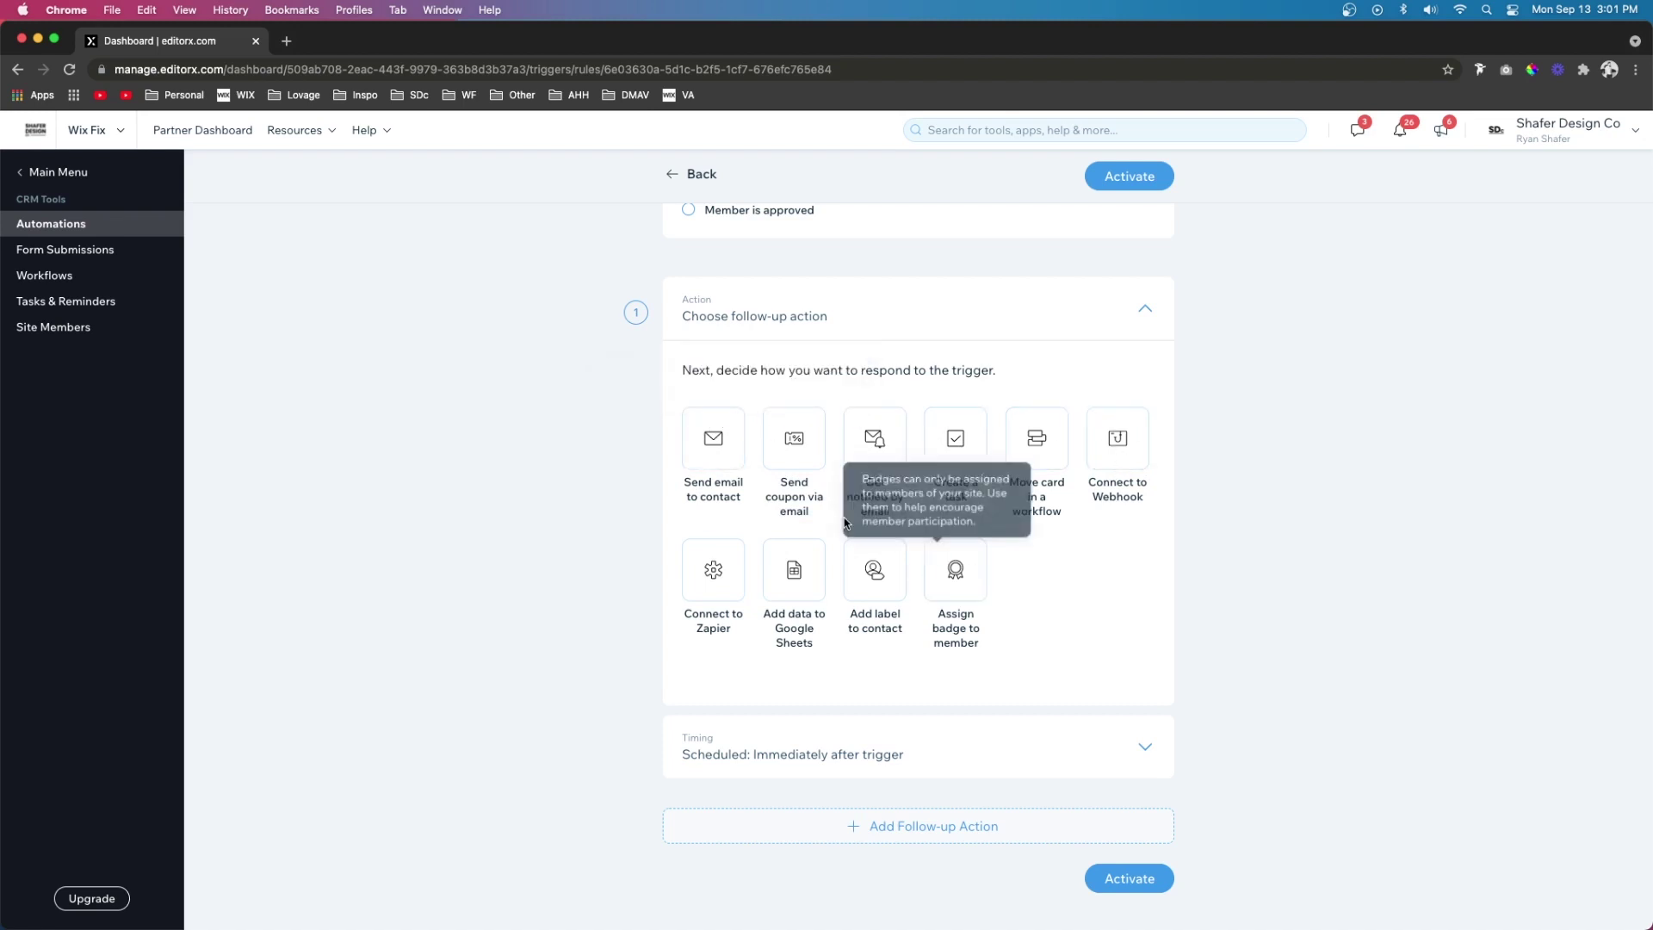
Step: Add a send-email-to-contact action and bring up its welcome email template for editing
click(711, 449)
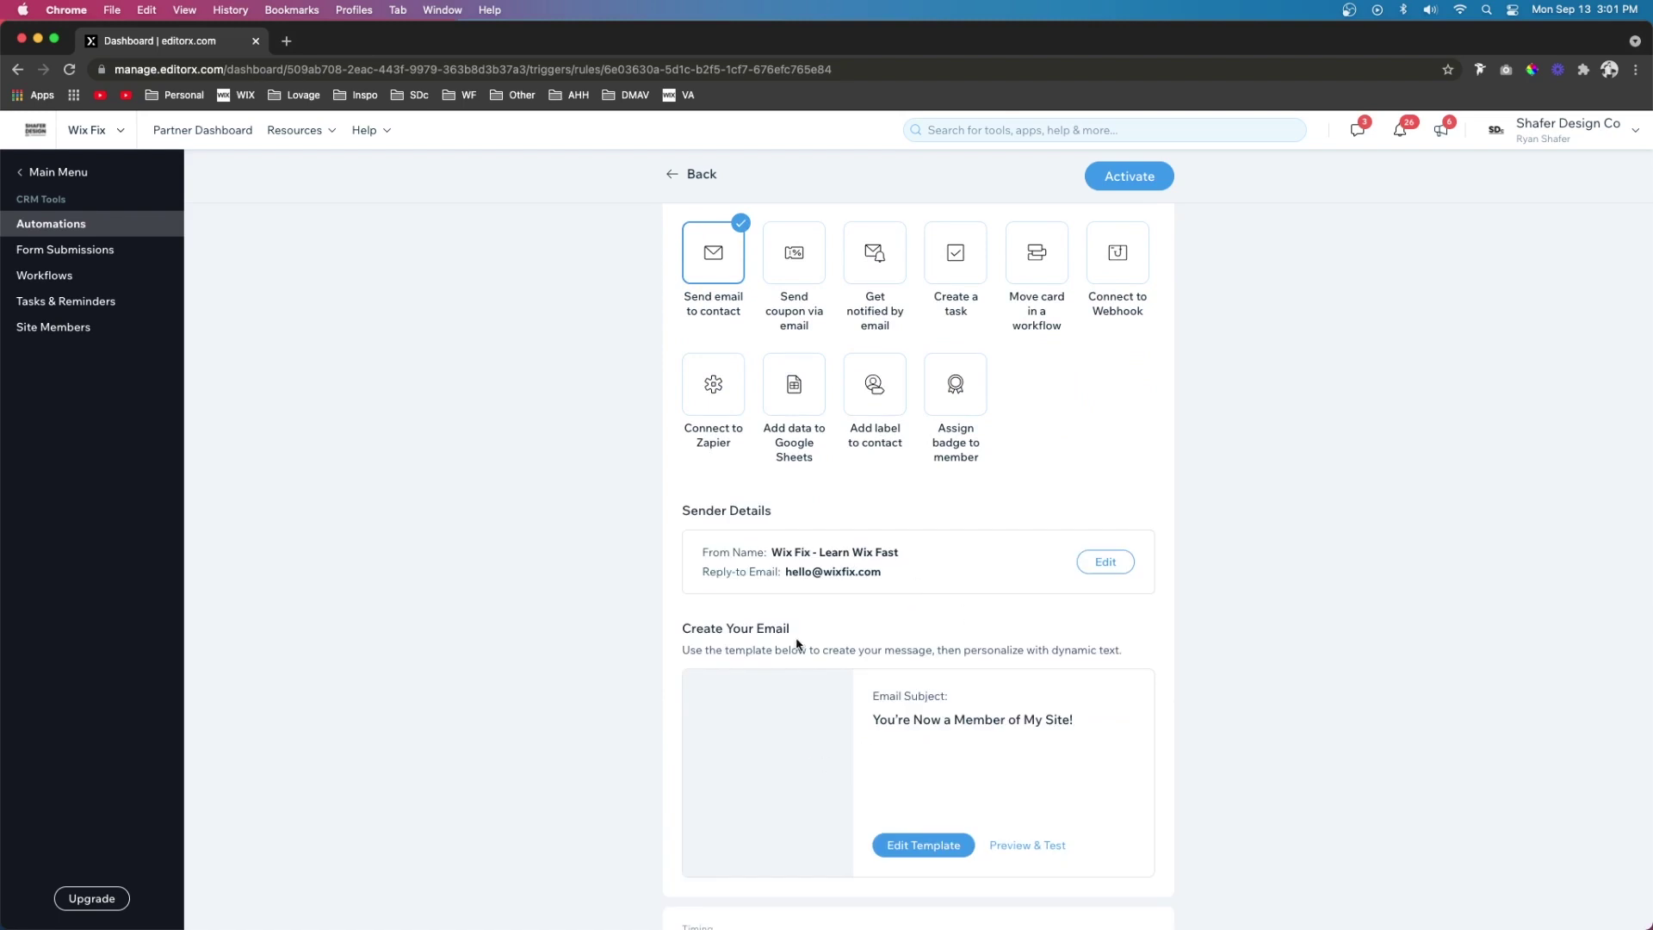
scroll(928, 786, down, 3)
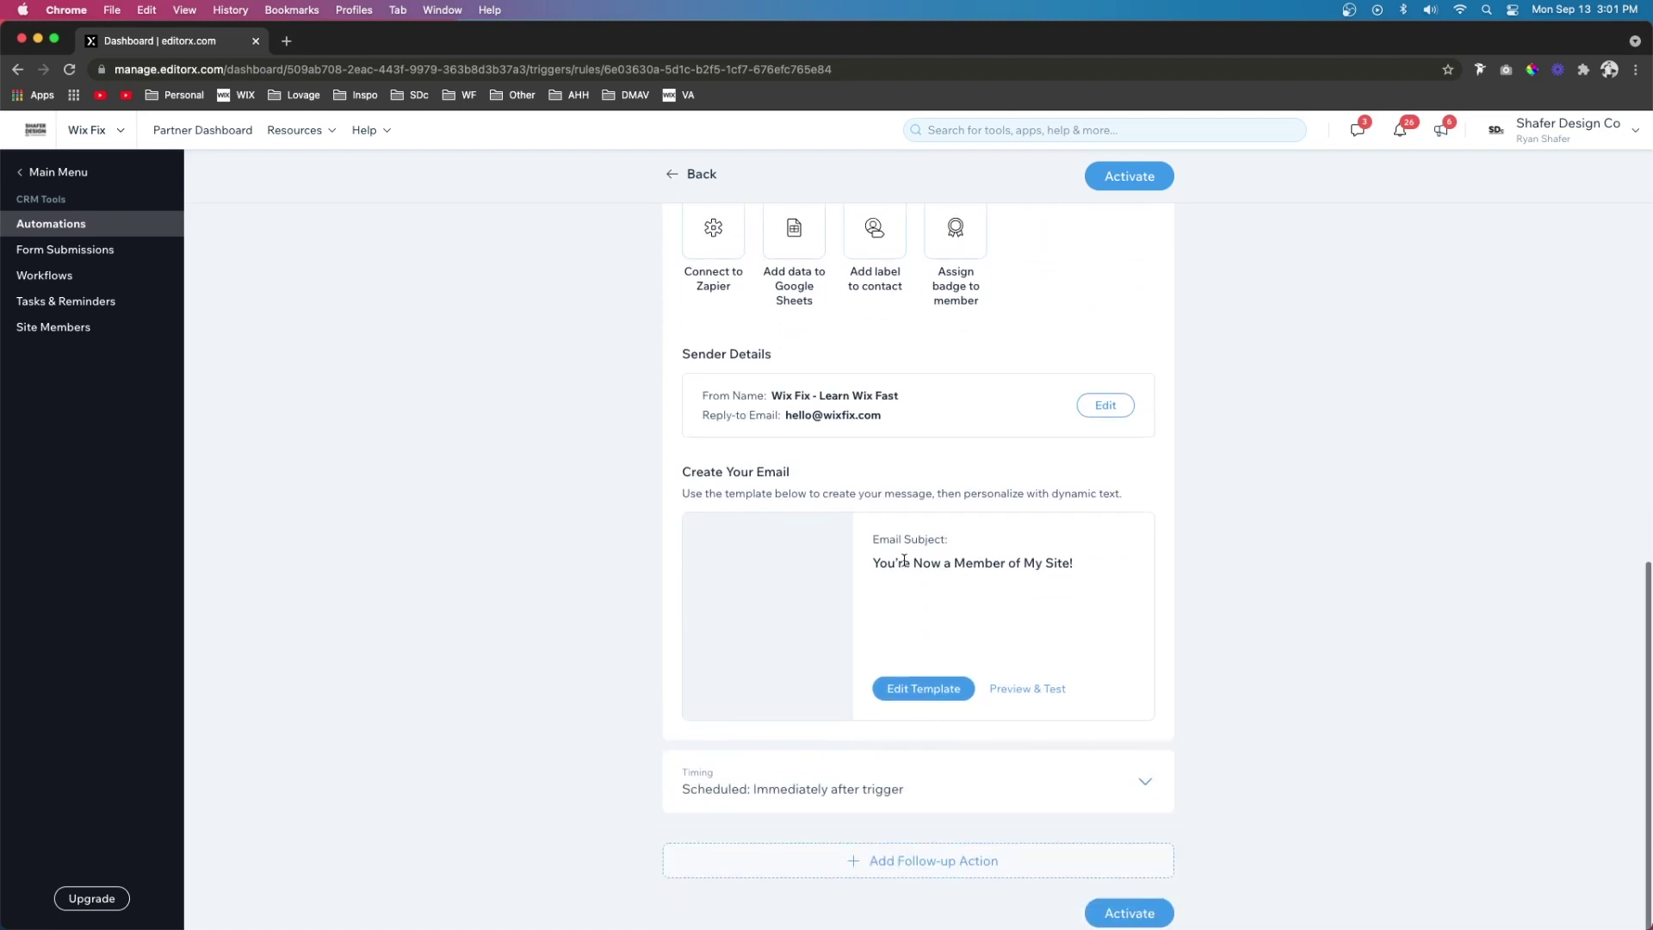
click(924, 689)
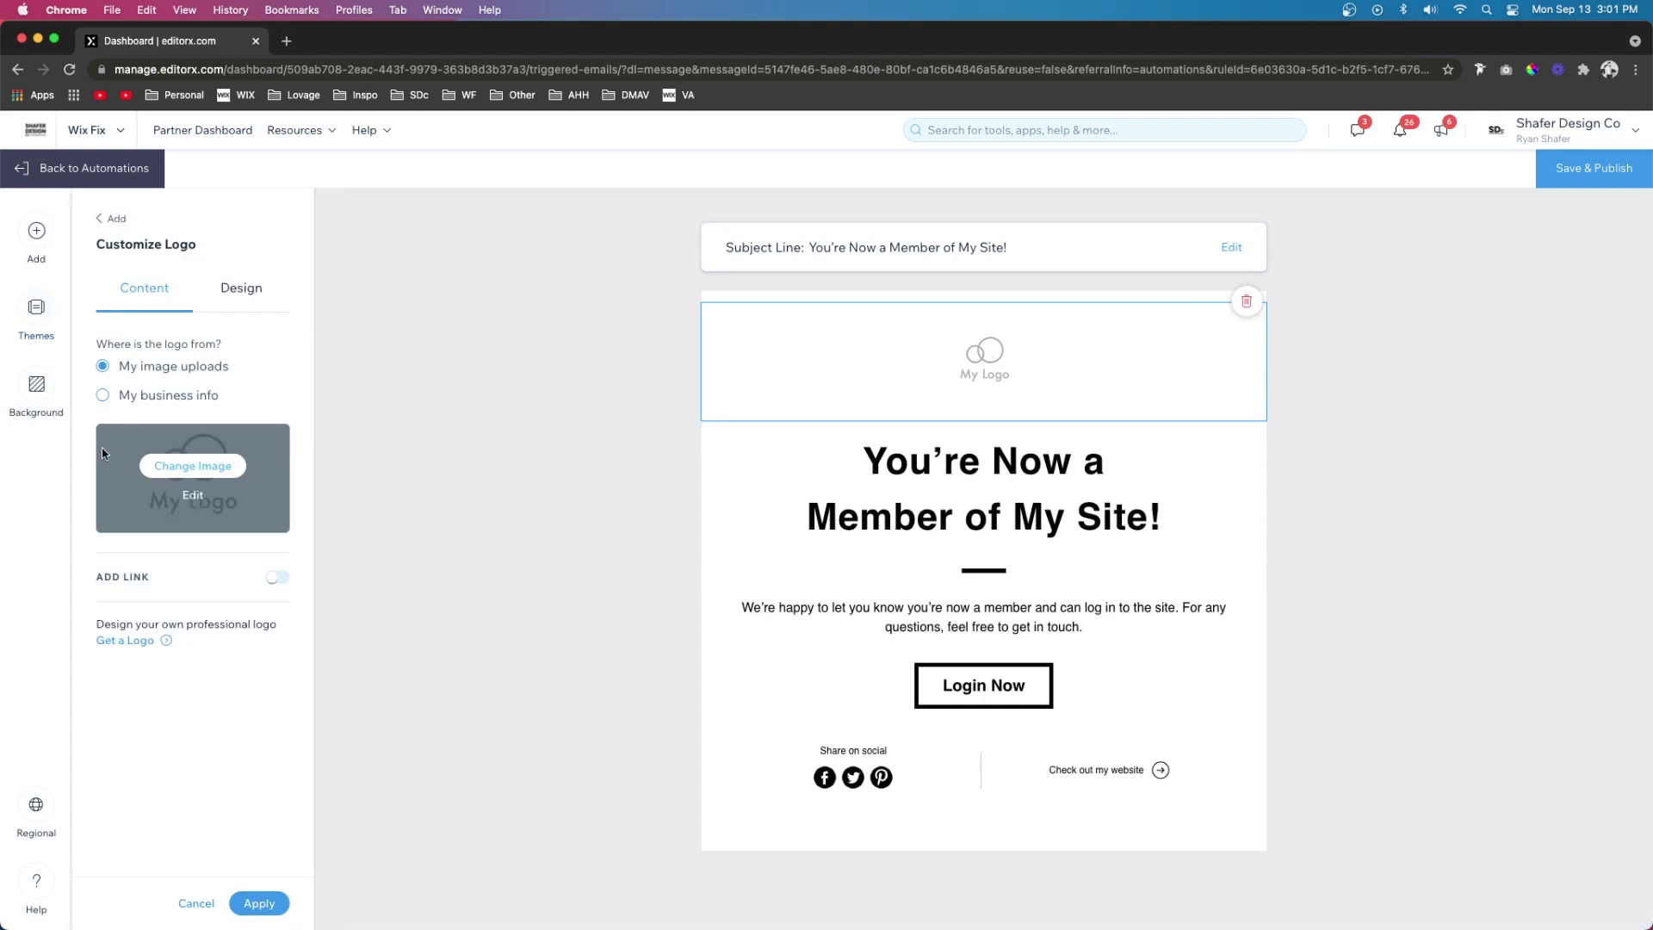
click(185, 474)
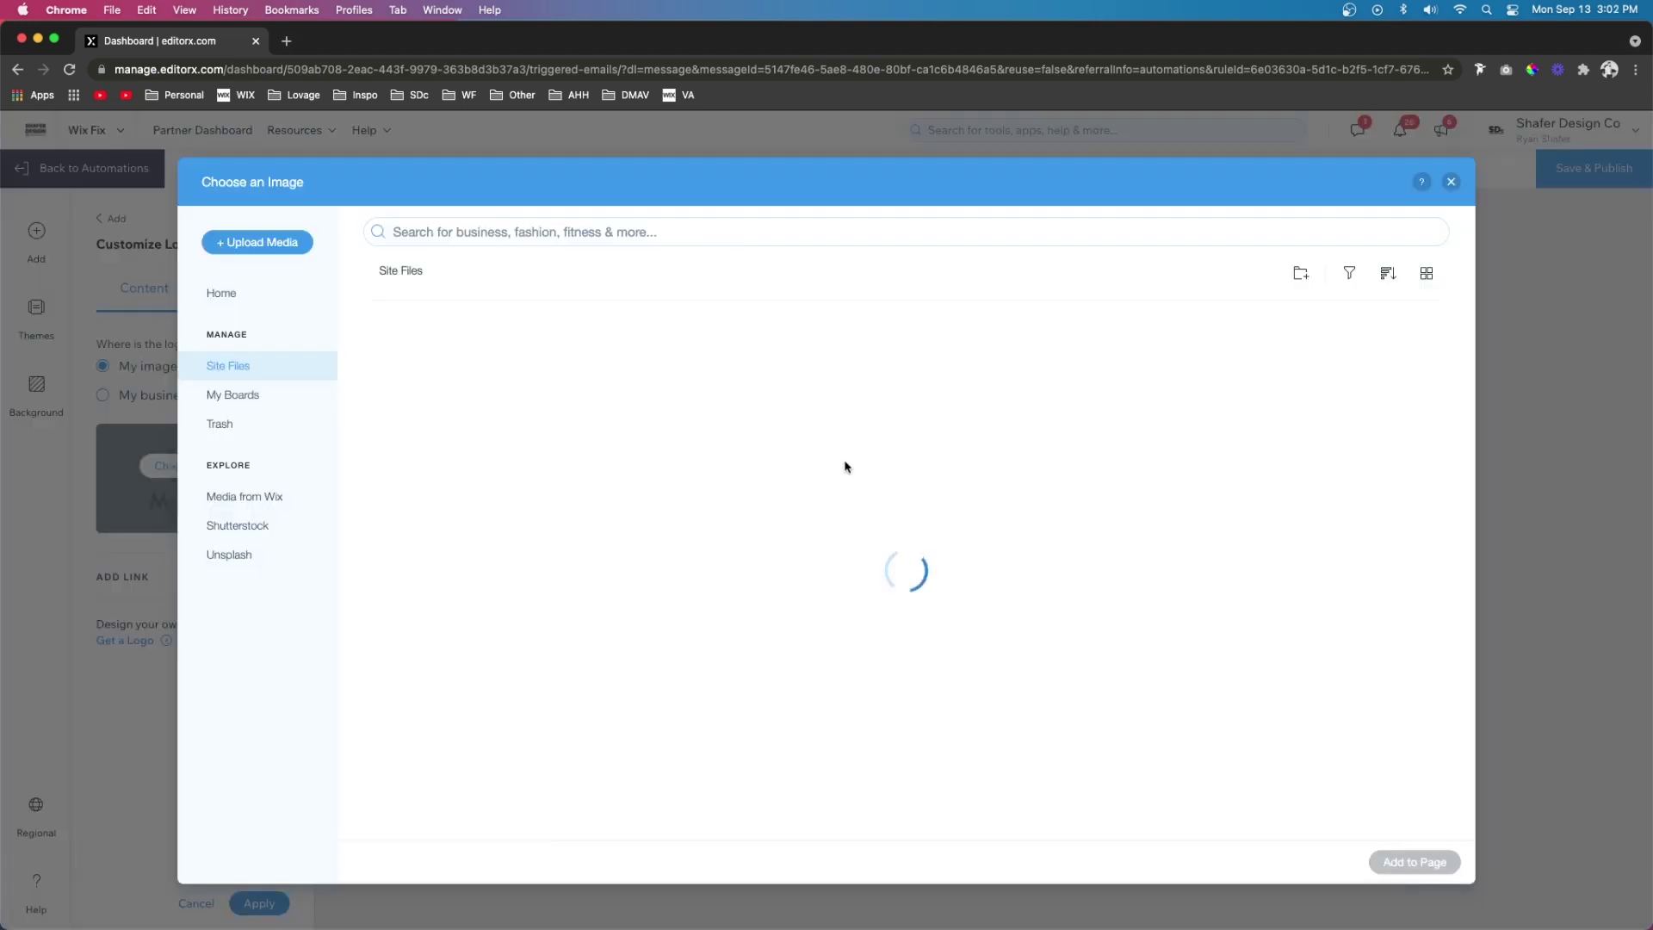
double_click(966, 379)
double_click(837, 378)
click(280, 580)
text(www.wixfix.com)
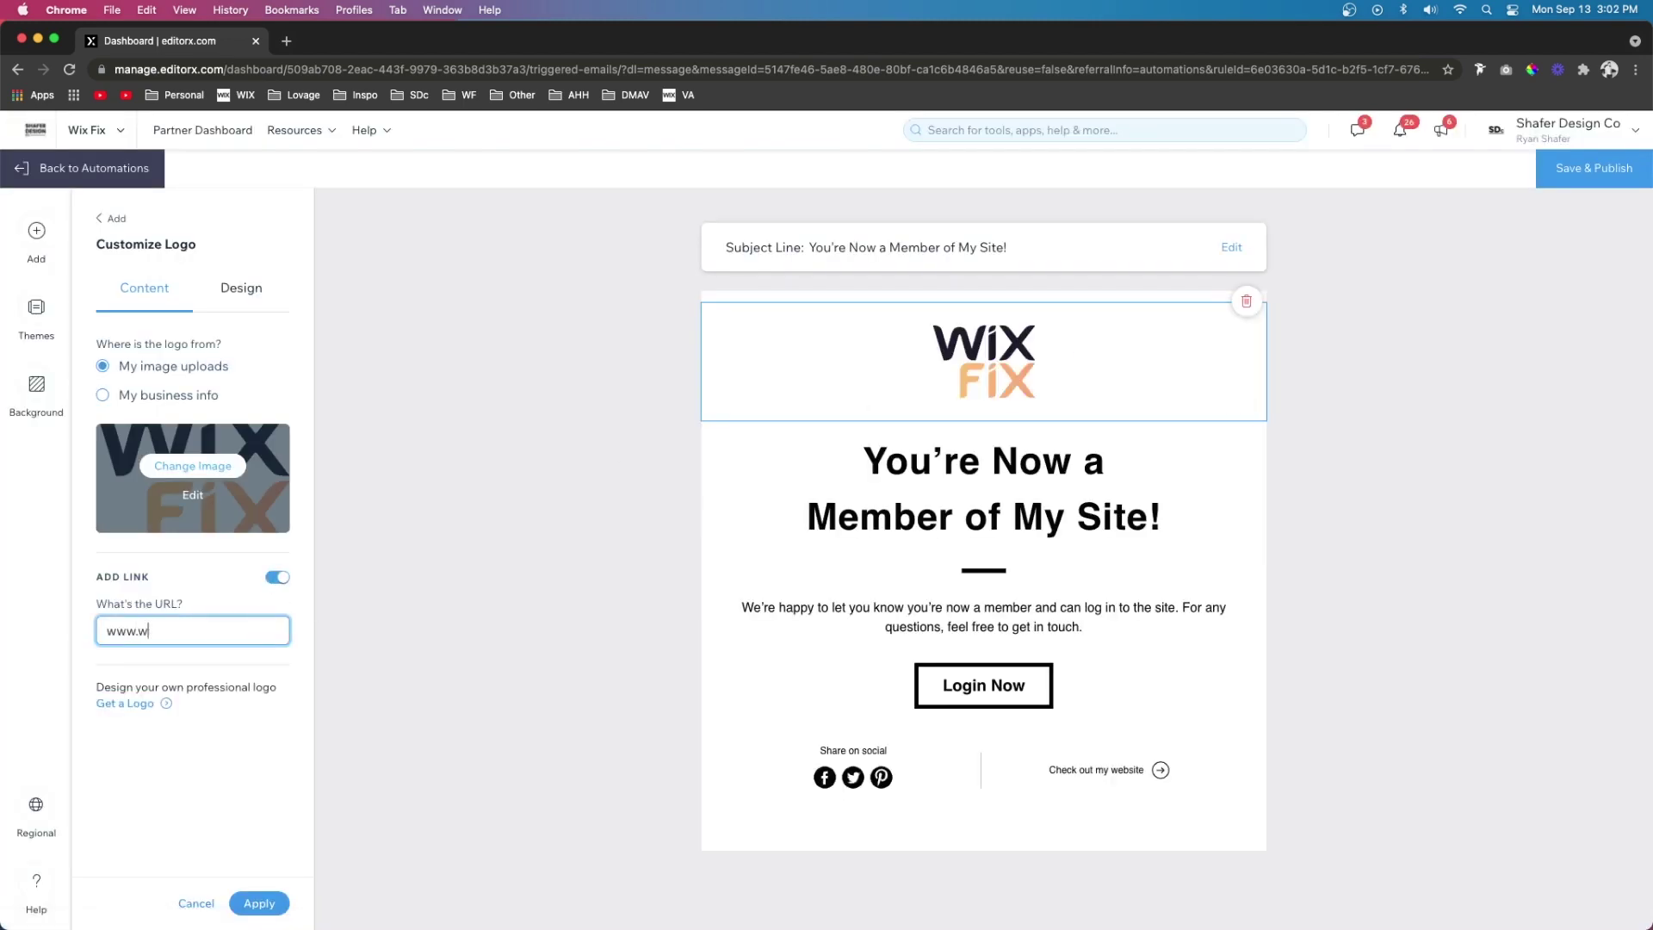
click(259, 903)
Step: Retitle the heading 'Welcome to the Wix Fix Family' and delete the divider beneath it
triple_click(983, 516)
text(Welcome to tjhe)
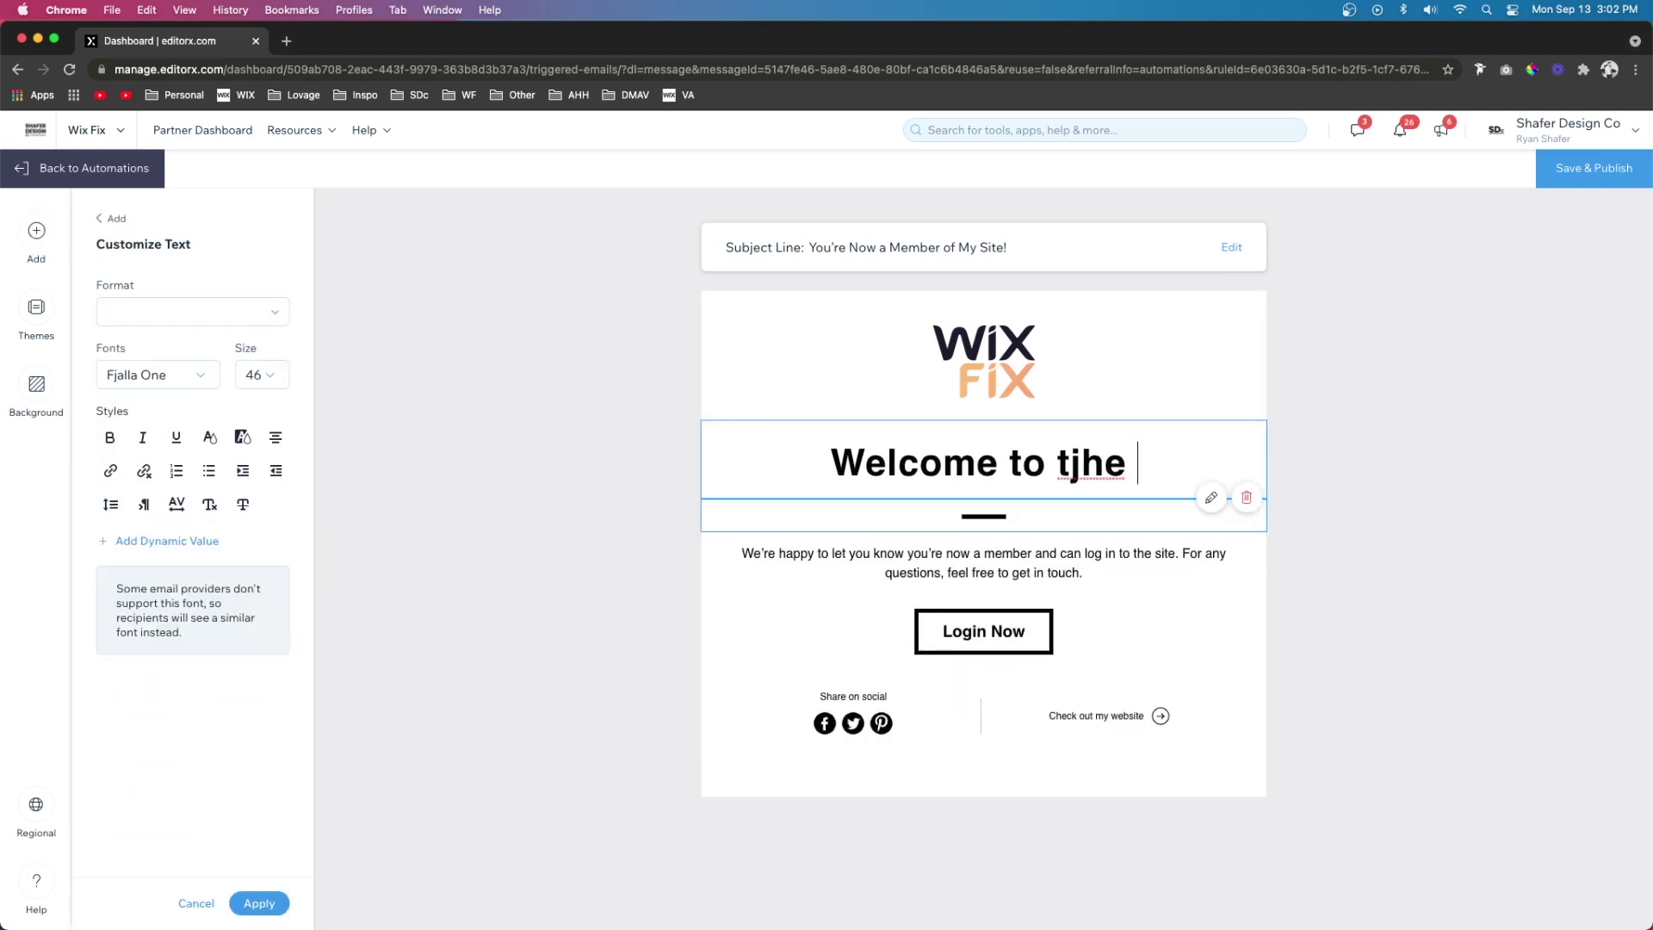
key(BackSpace)
key(BackSpace)
key(BackSpace)
text(he Wix Fix Family)
click(1038, 492)
click(949, 534)
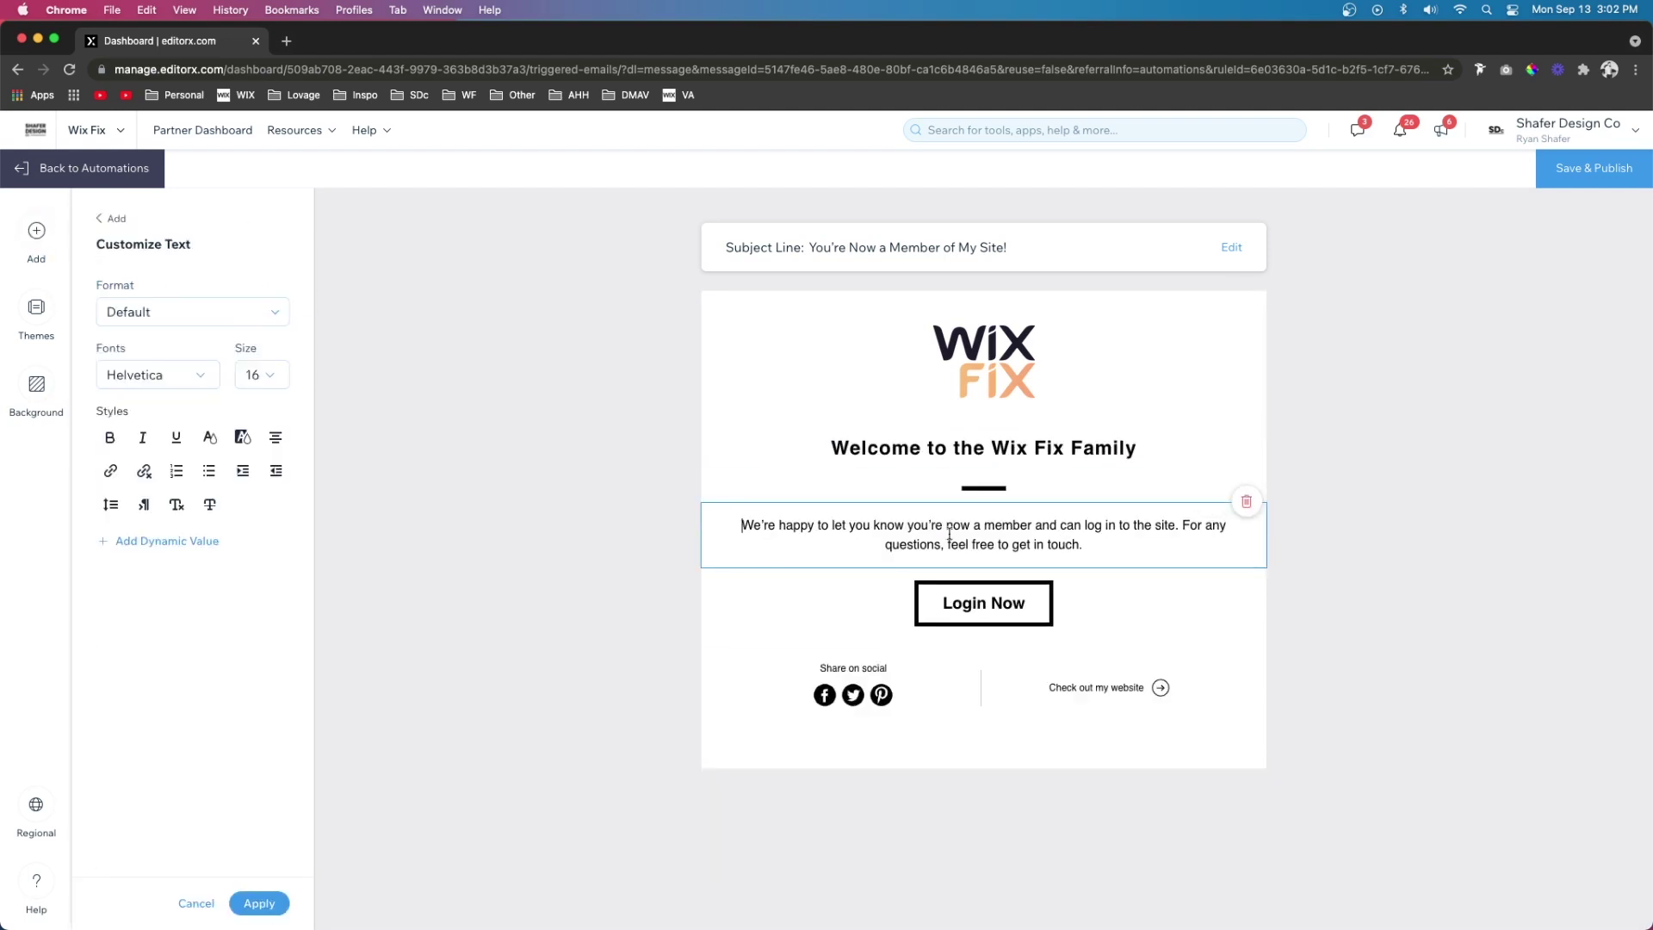
click(1225, 476)
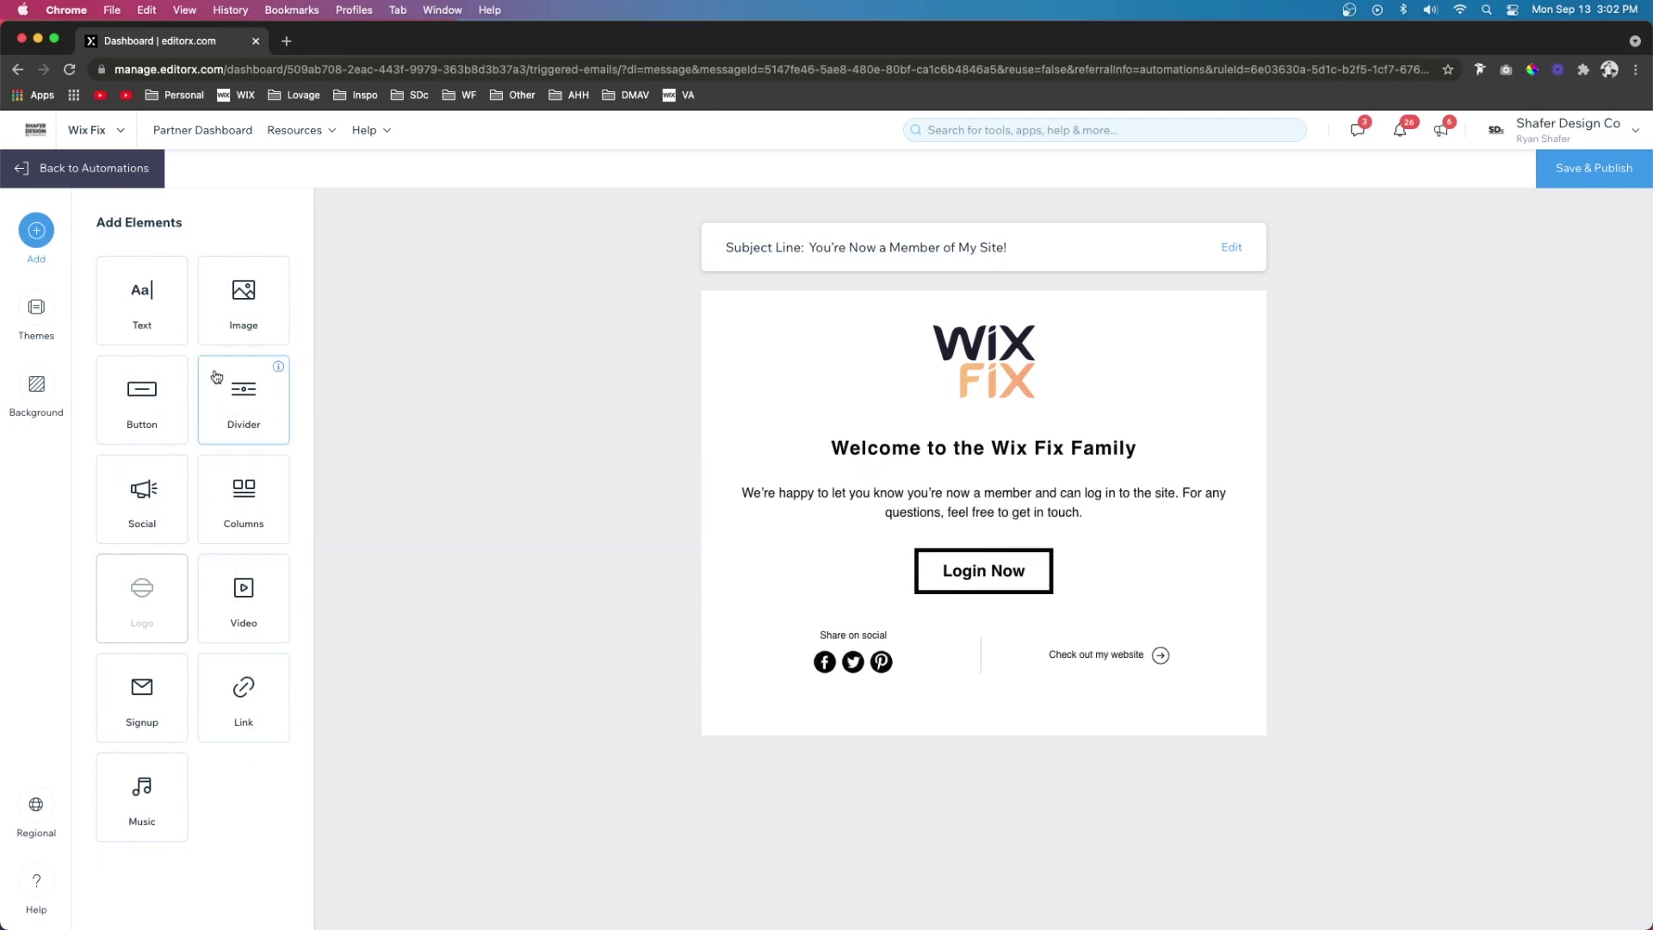
Step: Add a cropped 'person computer' stock photo of a man at a laptop below the heading
drag(244, 296, 887, 470)
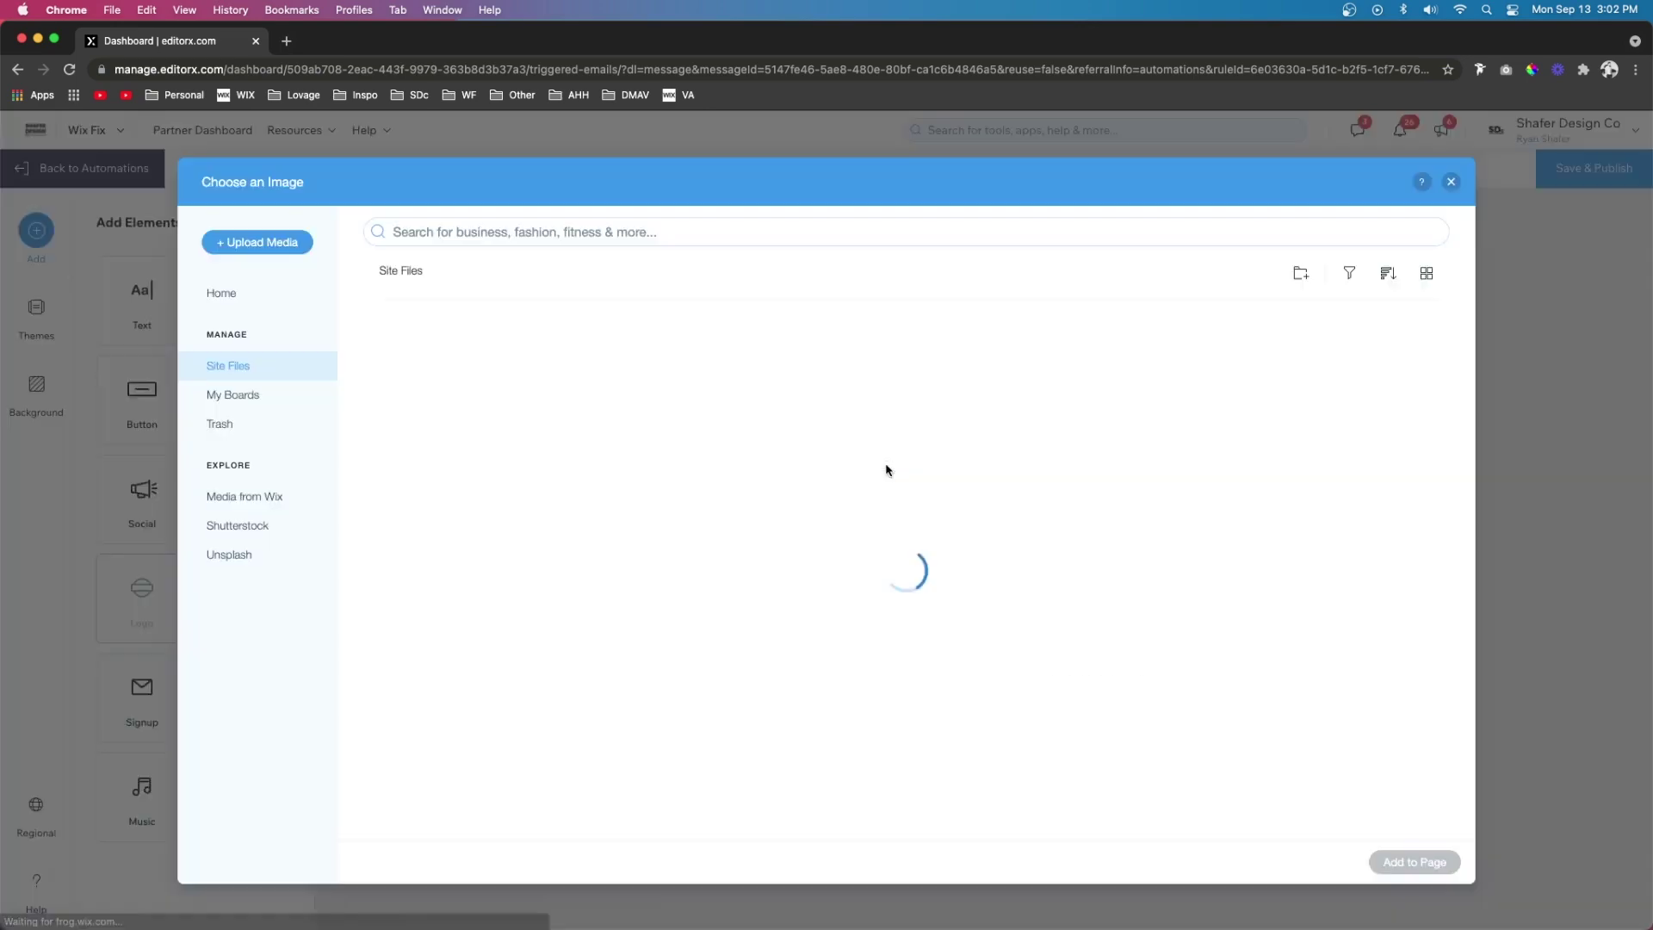
click(211, 496)
text(person computer)
key(Return)
scroll(933, 553, down, 5)
scroll(934, 554, down, 2)
double_click(934, 553)
click(200, 351)
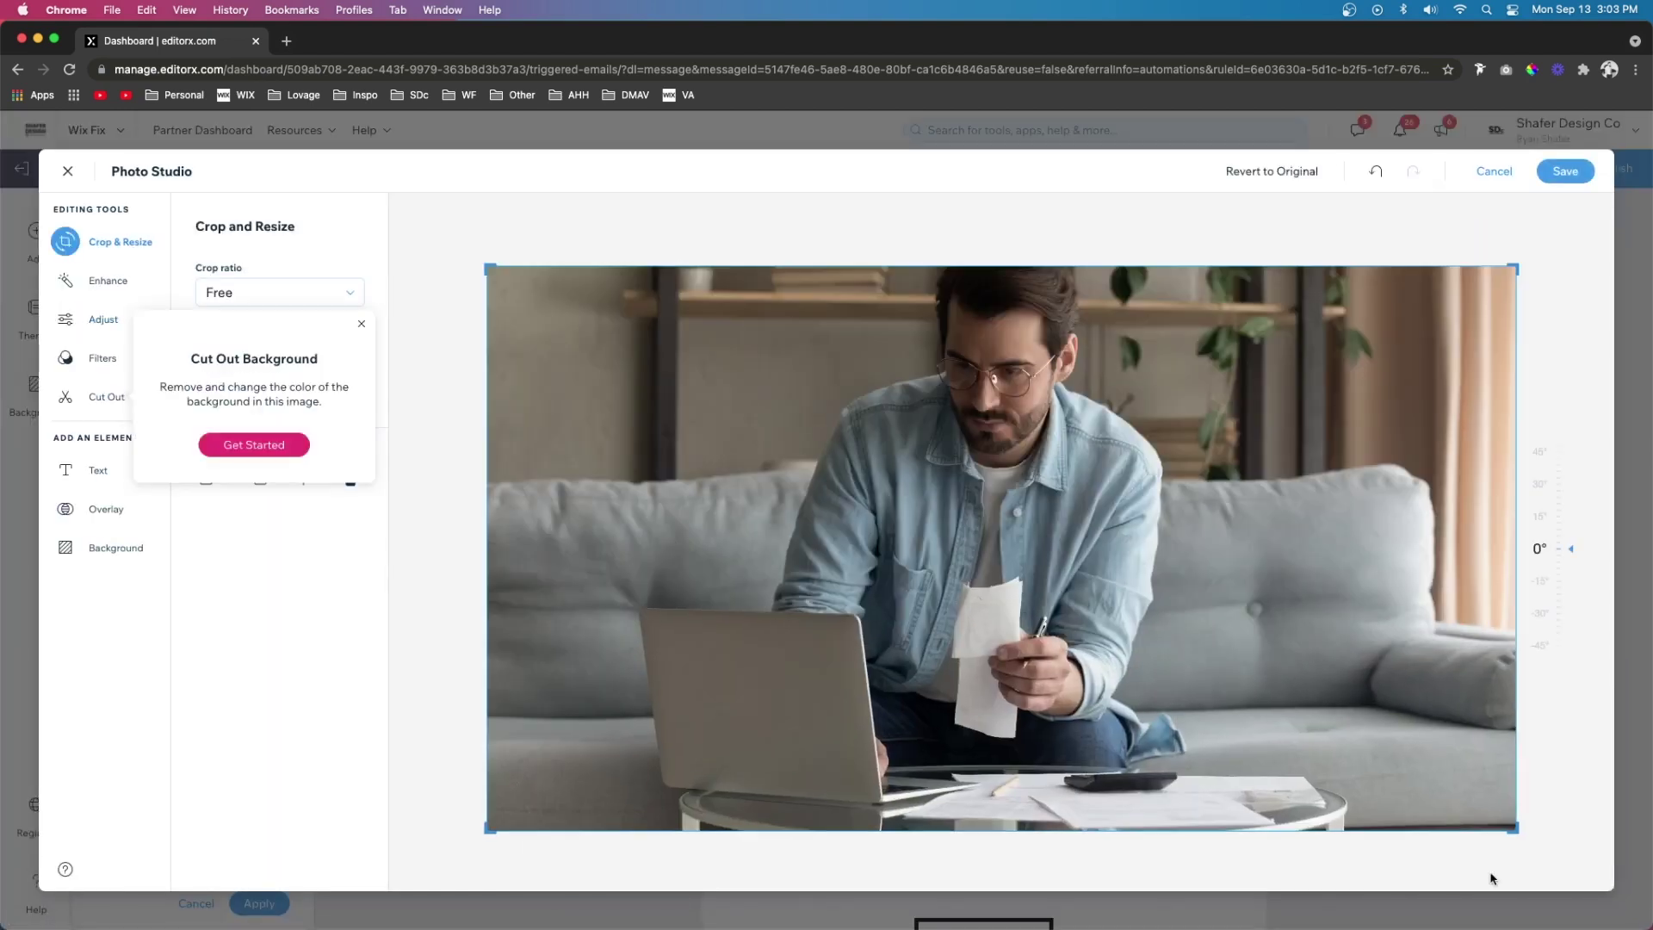
drag(1475, 874, 1506, 749)
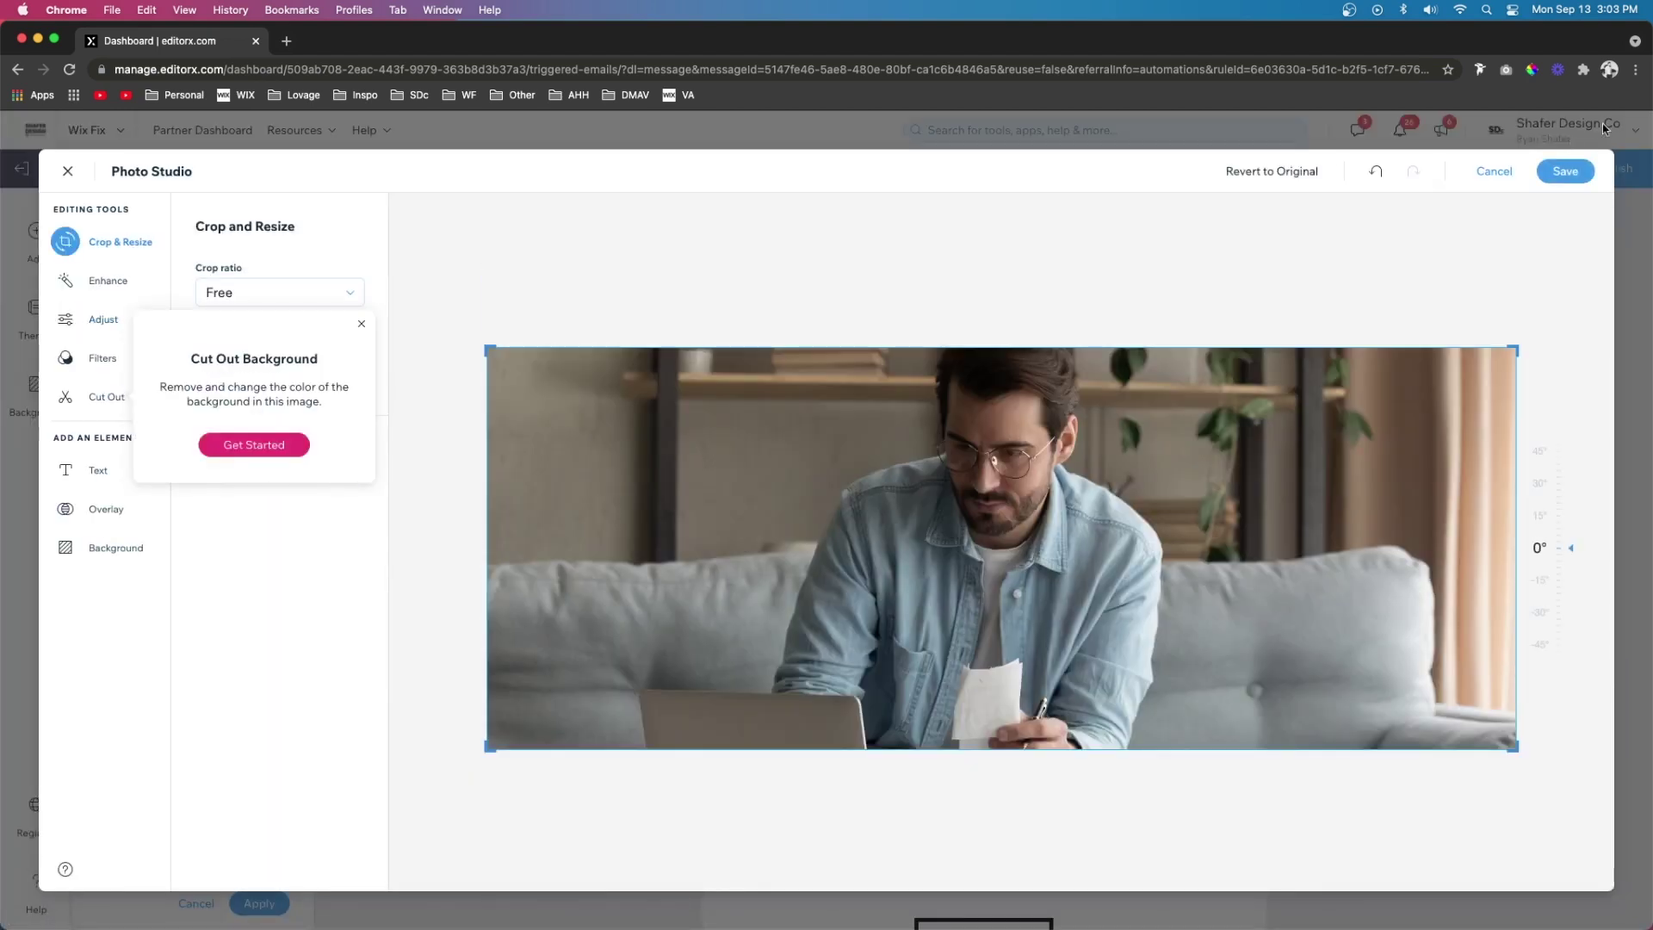
click(1565, 171)
click(1335, 632)
click(951, 546)
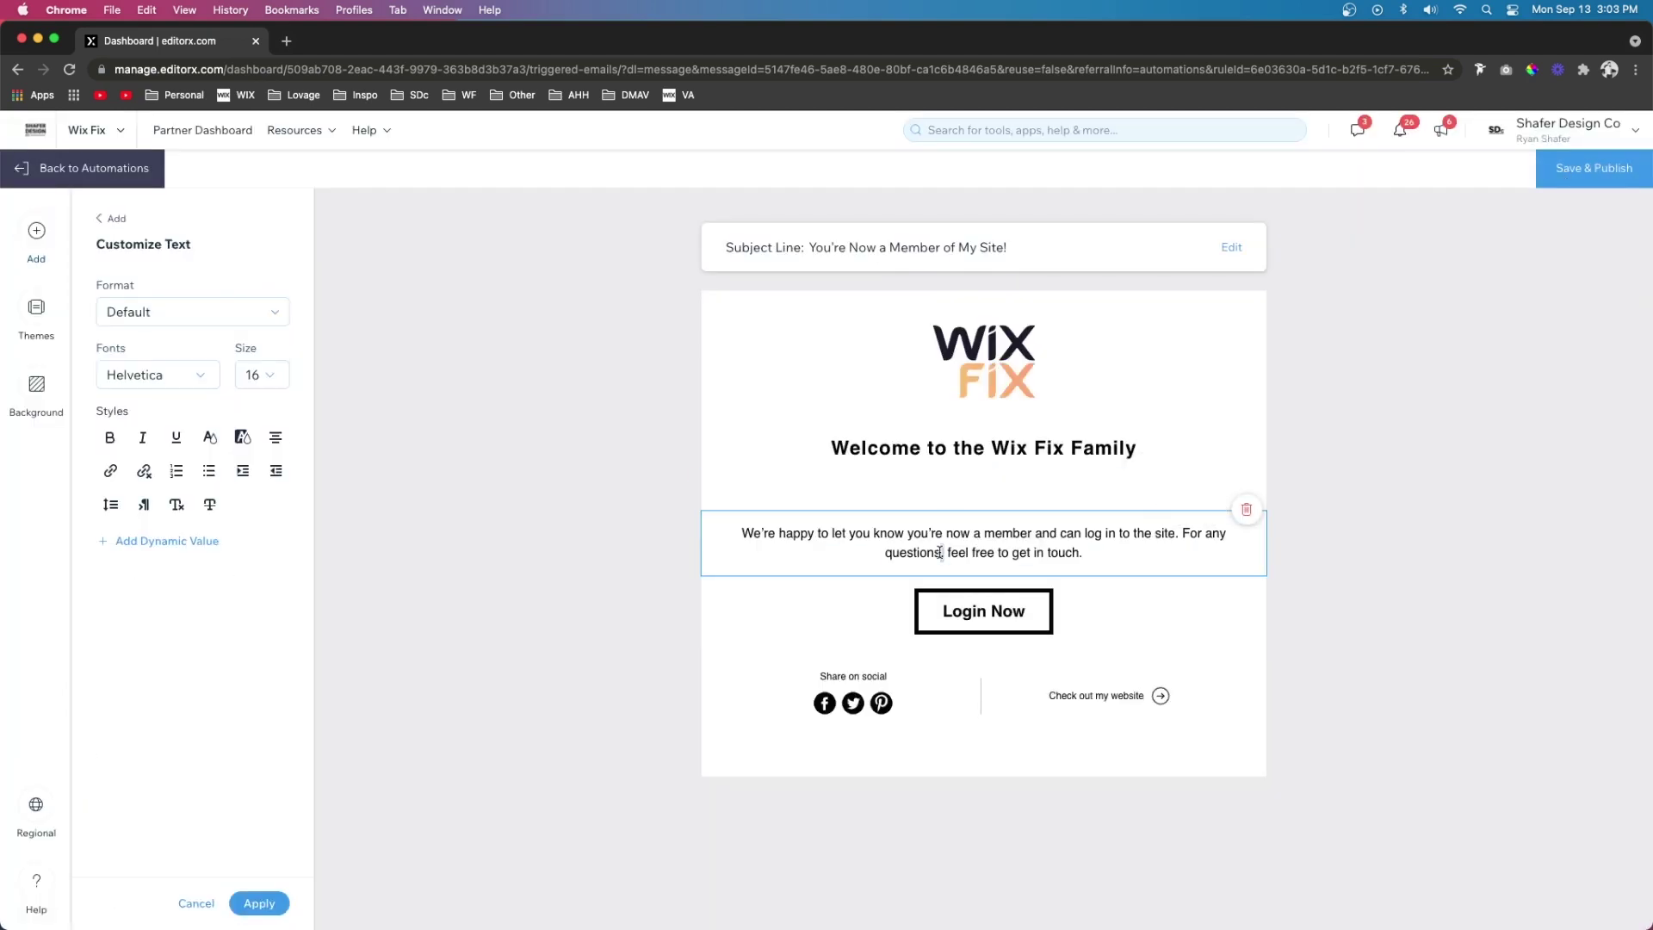
Step: Make the Login Now button text orange with a thinner, about 2px border
click(983, 608)
click(241, 287)
click(272, 433)
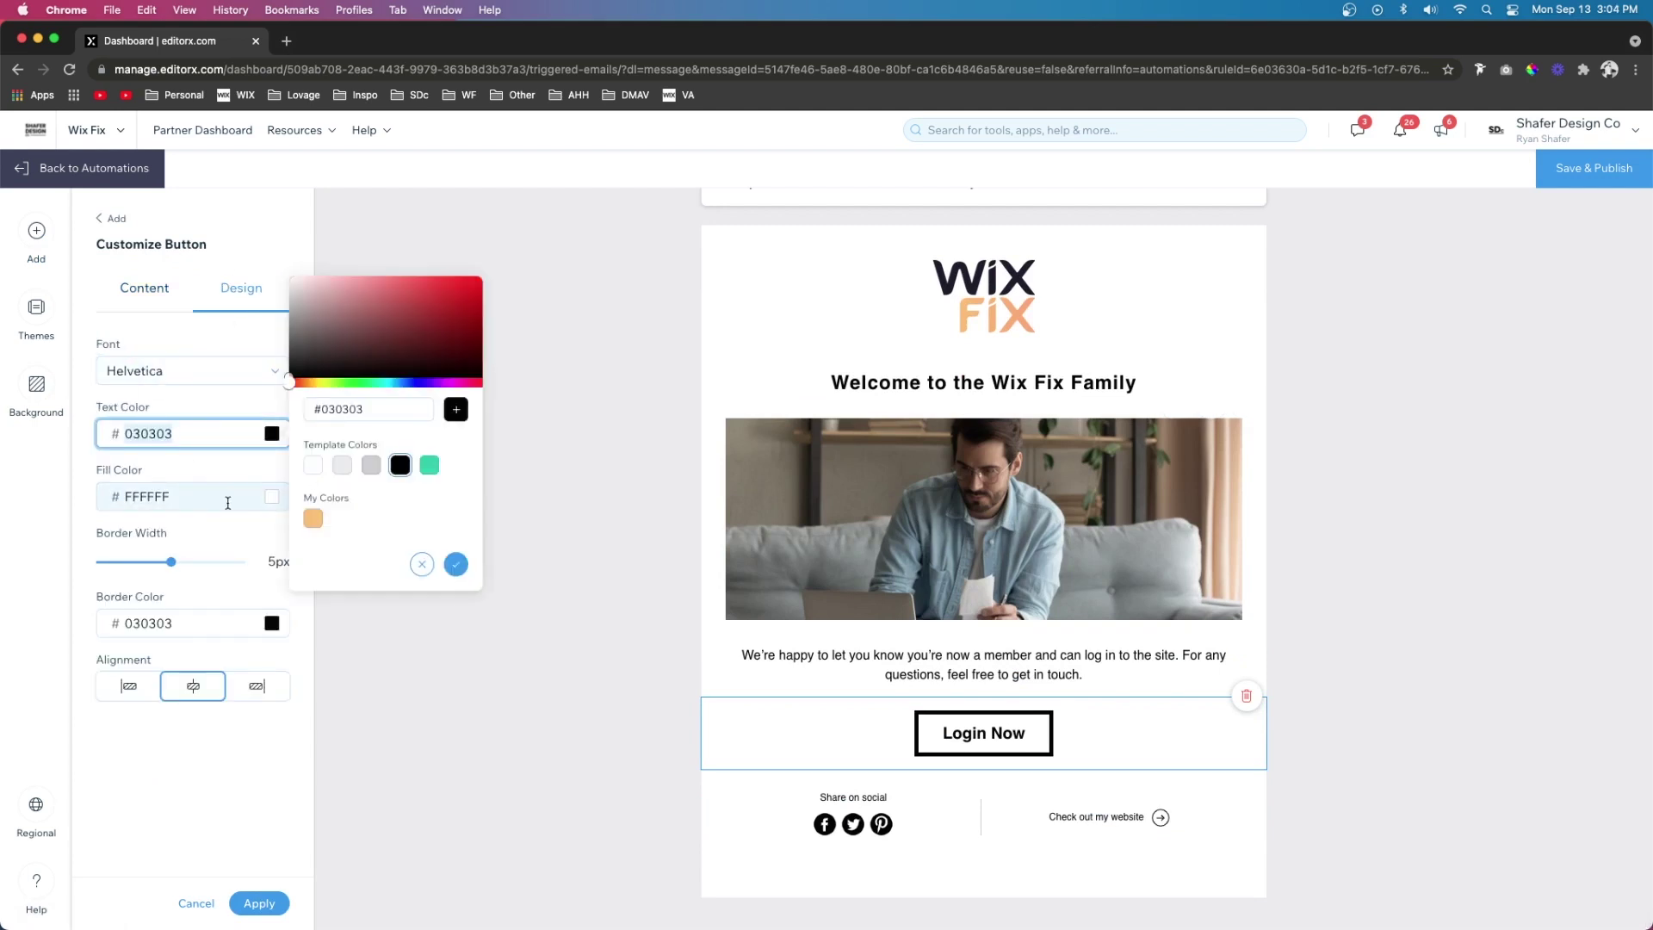
click(317, 517)
drag(172, 562, 128, 562)
click(258, 902)
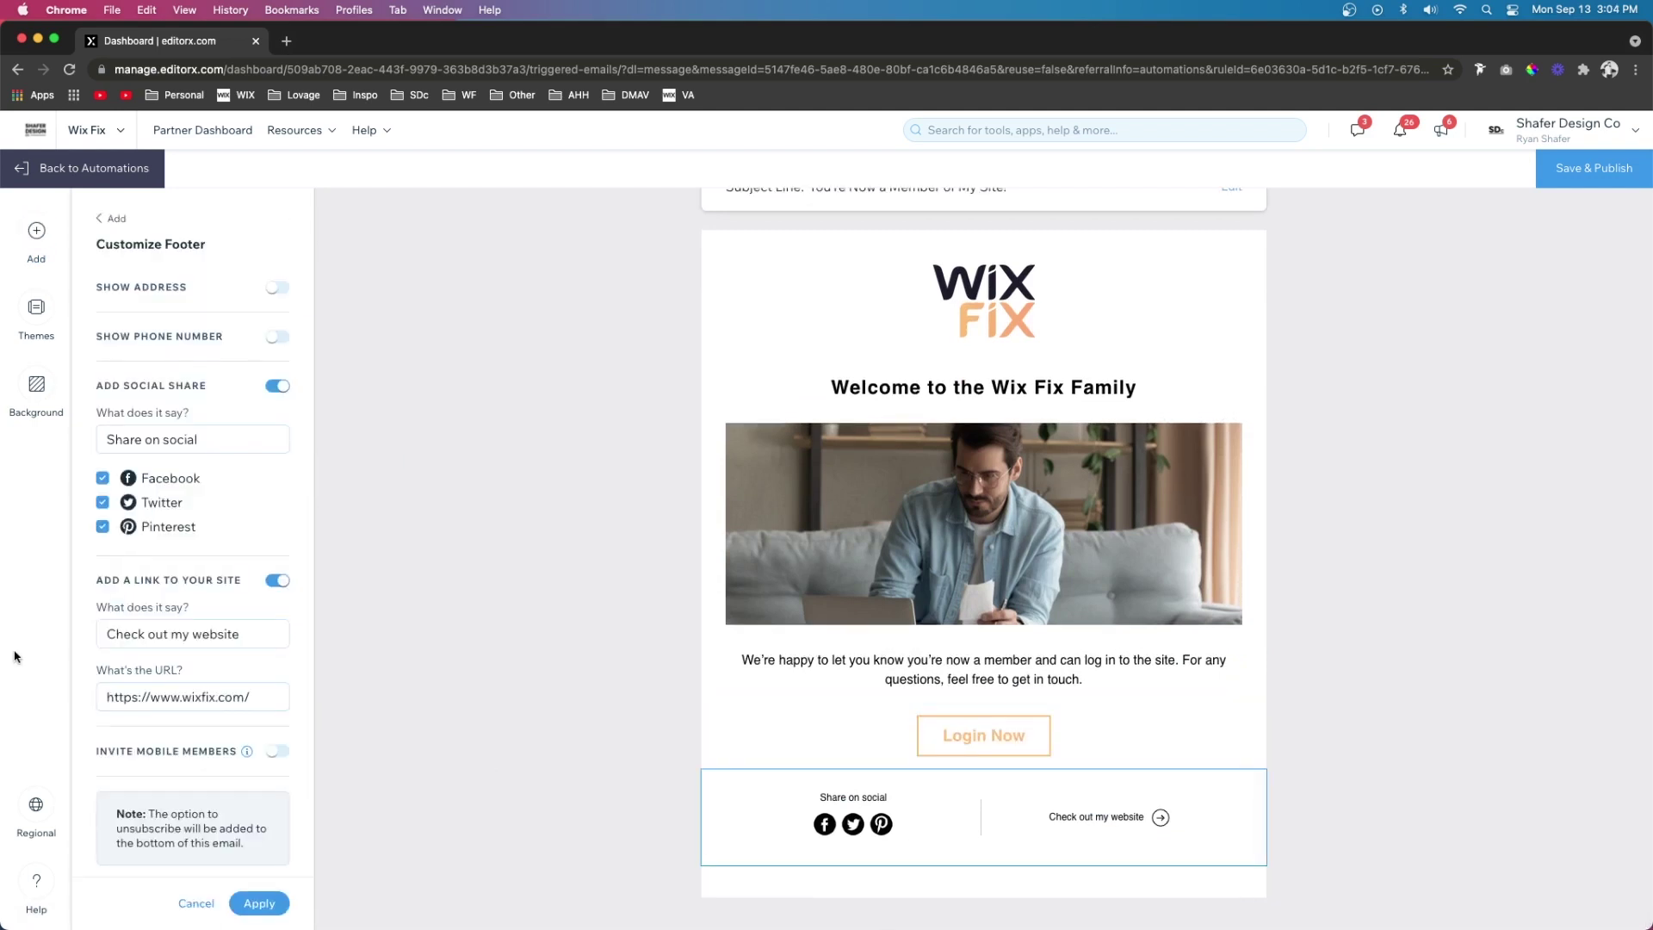
Step: Hide footer social icons, relabel the footer link 'Check out our templates', then save and publish
click(277, 385)
triple_click(164, 487)
text(Check out our templates)
key(Tab)
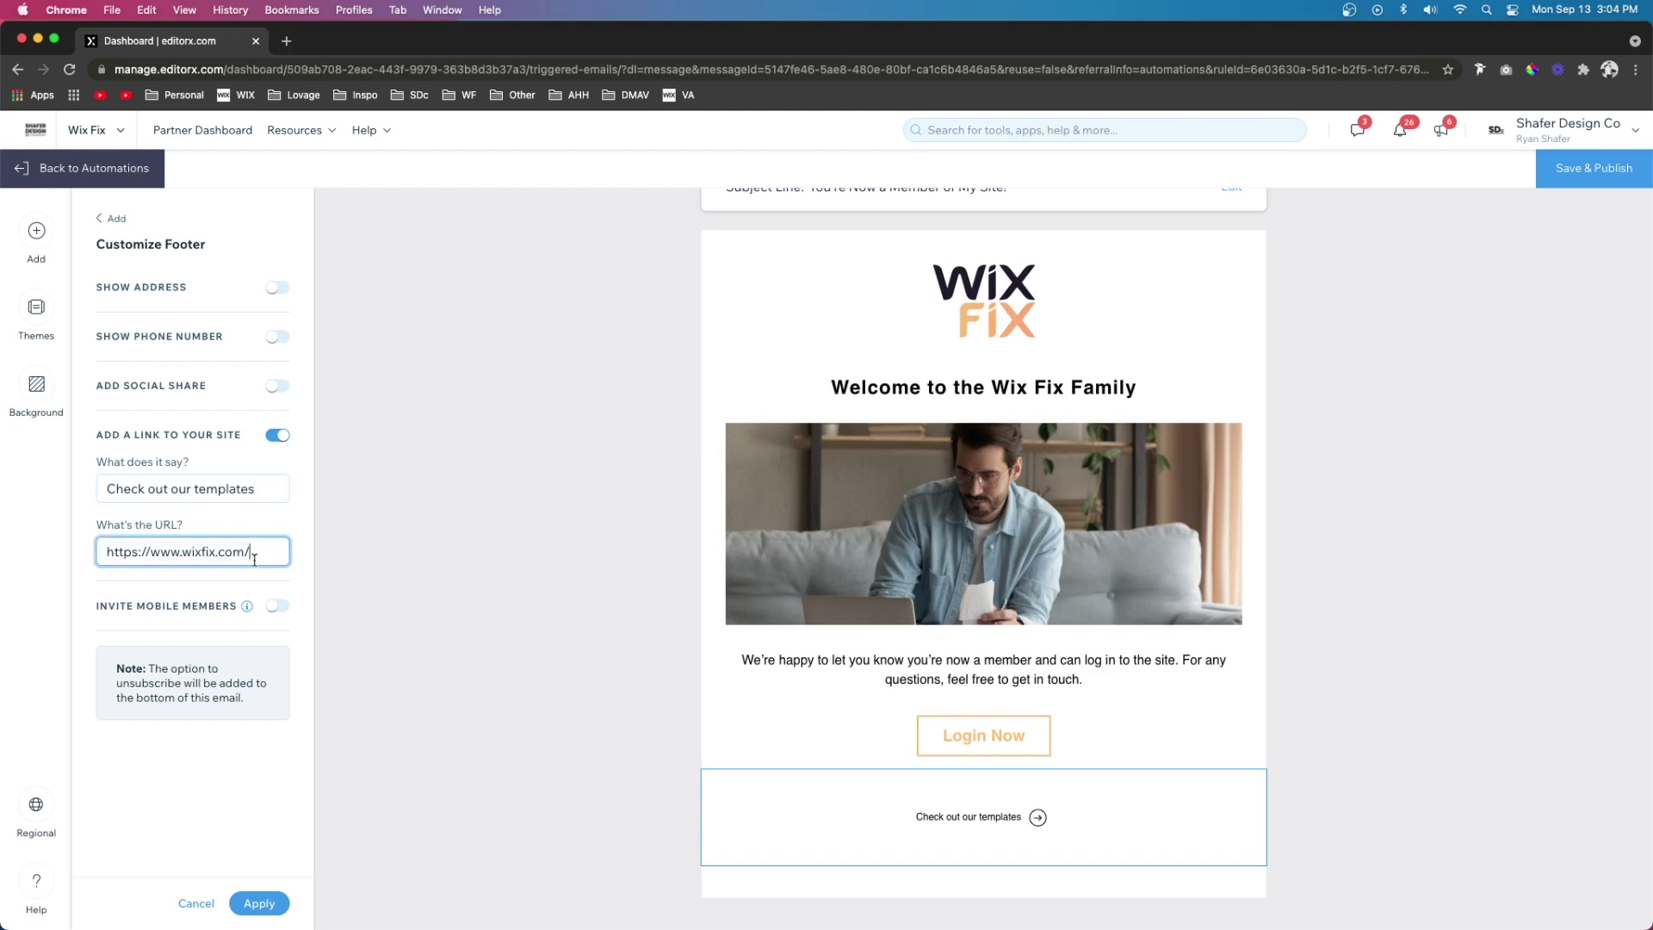
text(temp)
click(259, 903)
click(1571, 177)
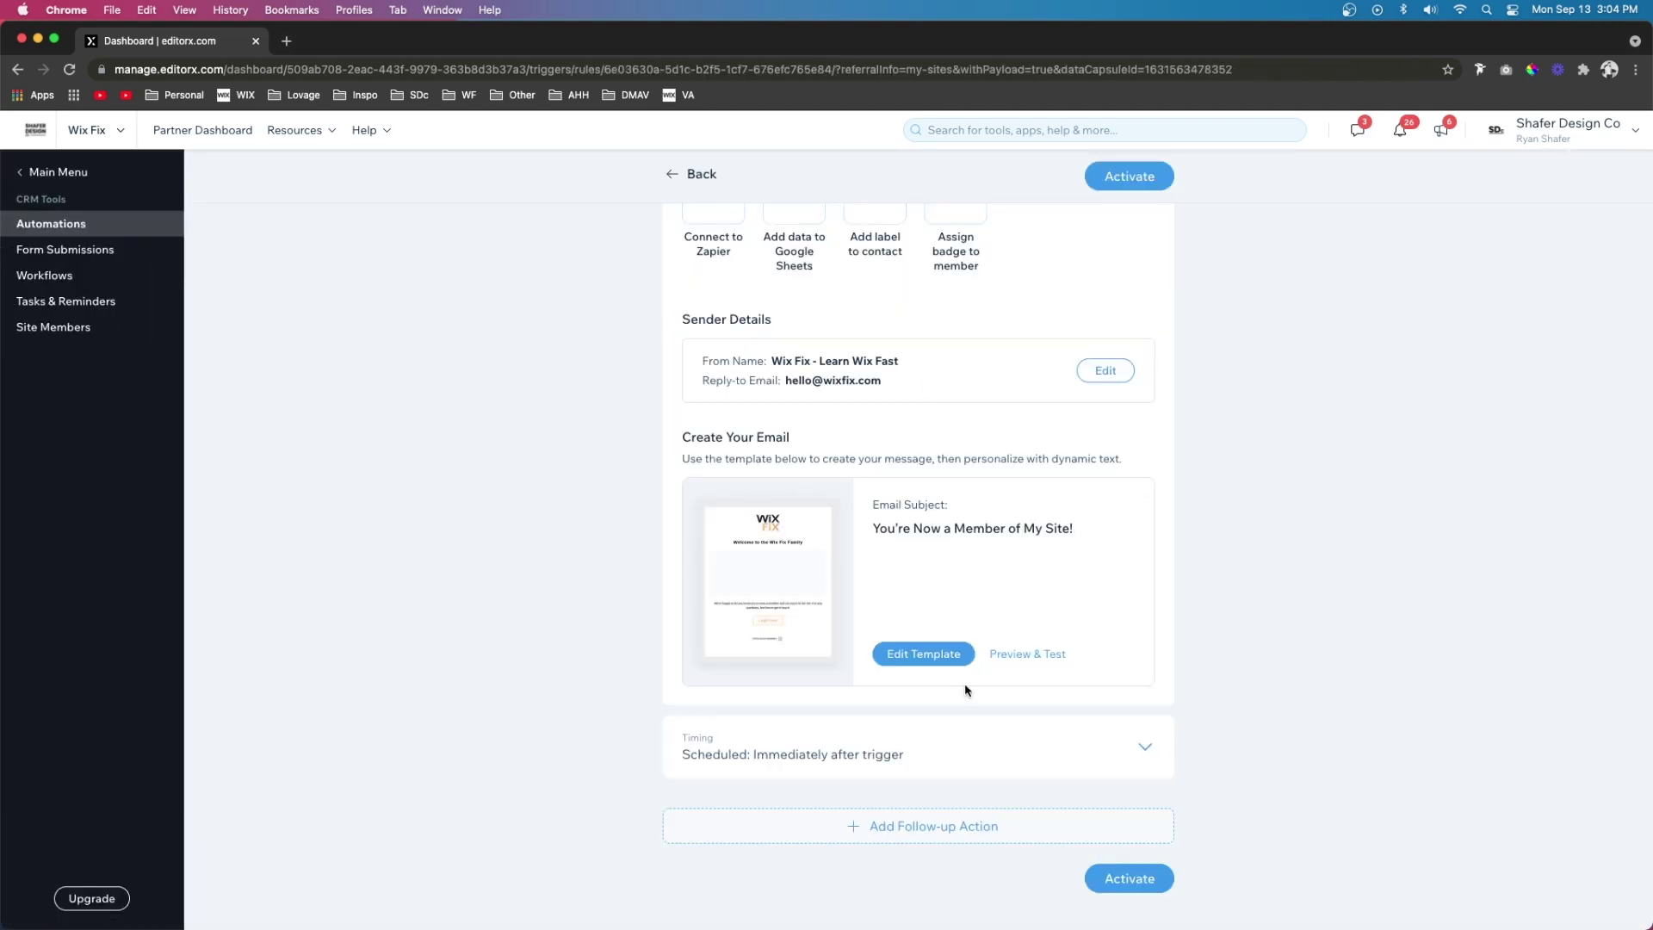
Step: Try a custom delay in the email Timing, then set it back to Immediately
click(787, 762)
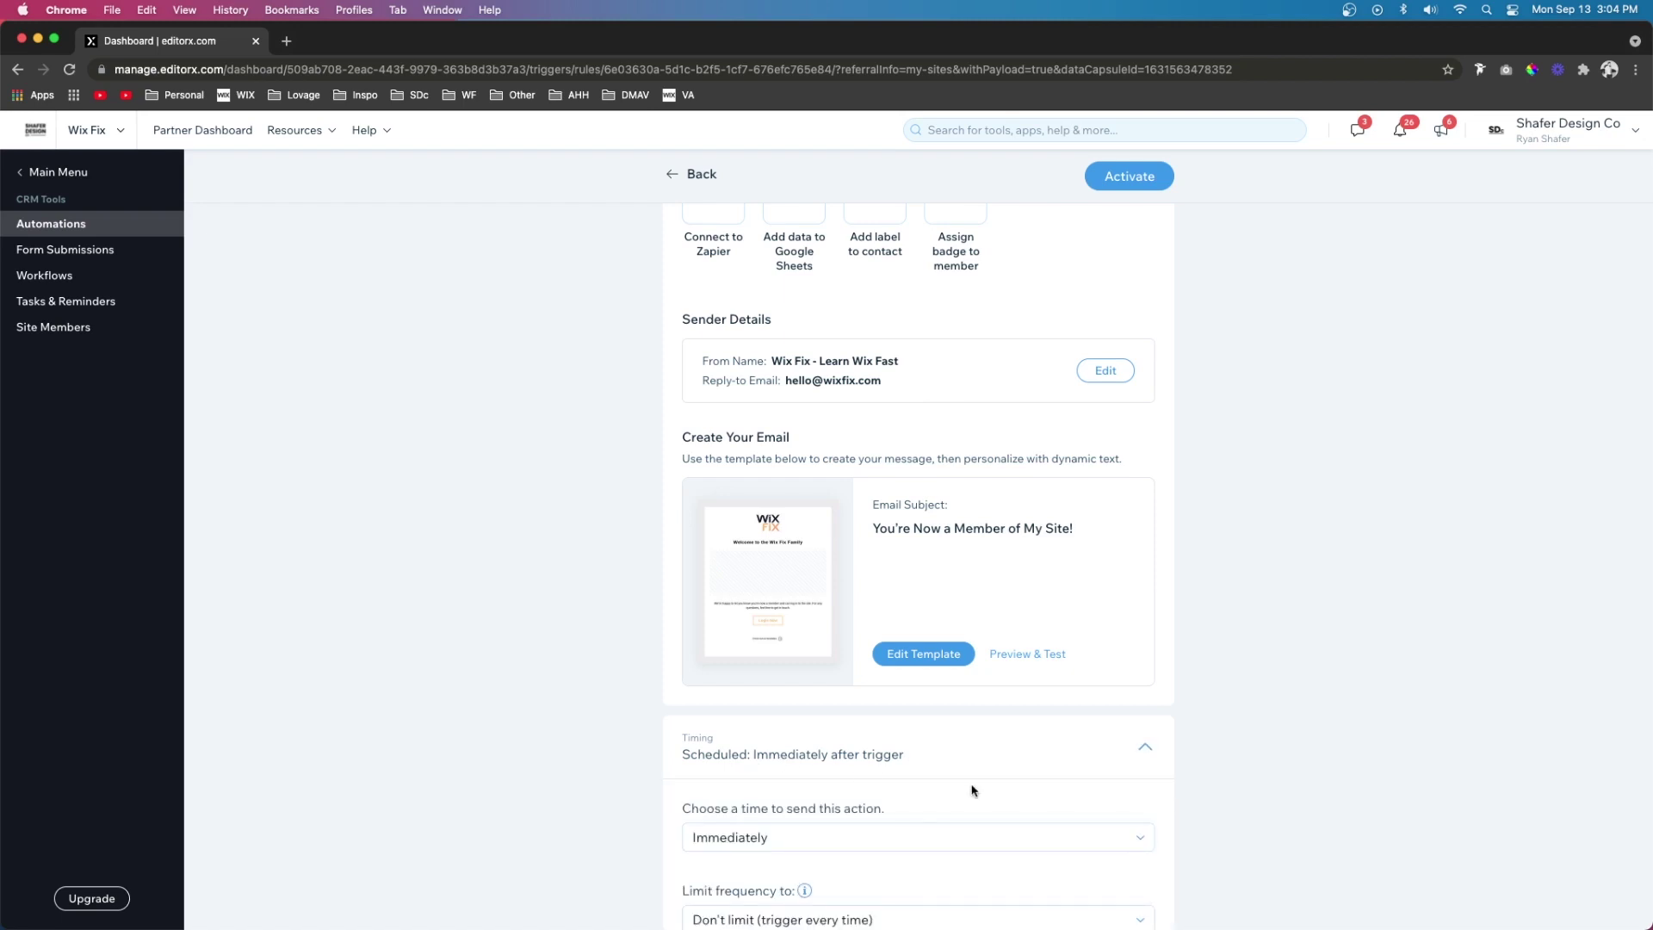
scroll(971, 790, down, 2)
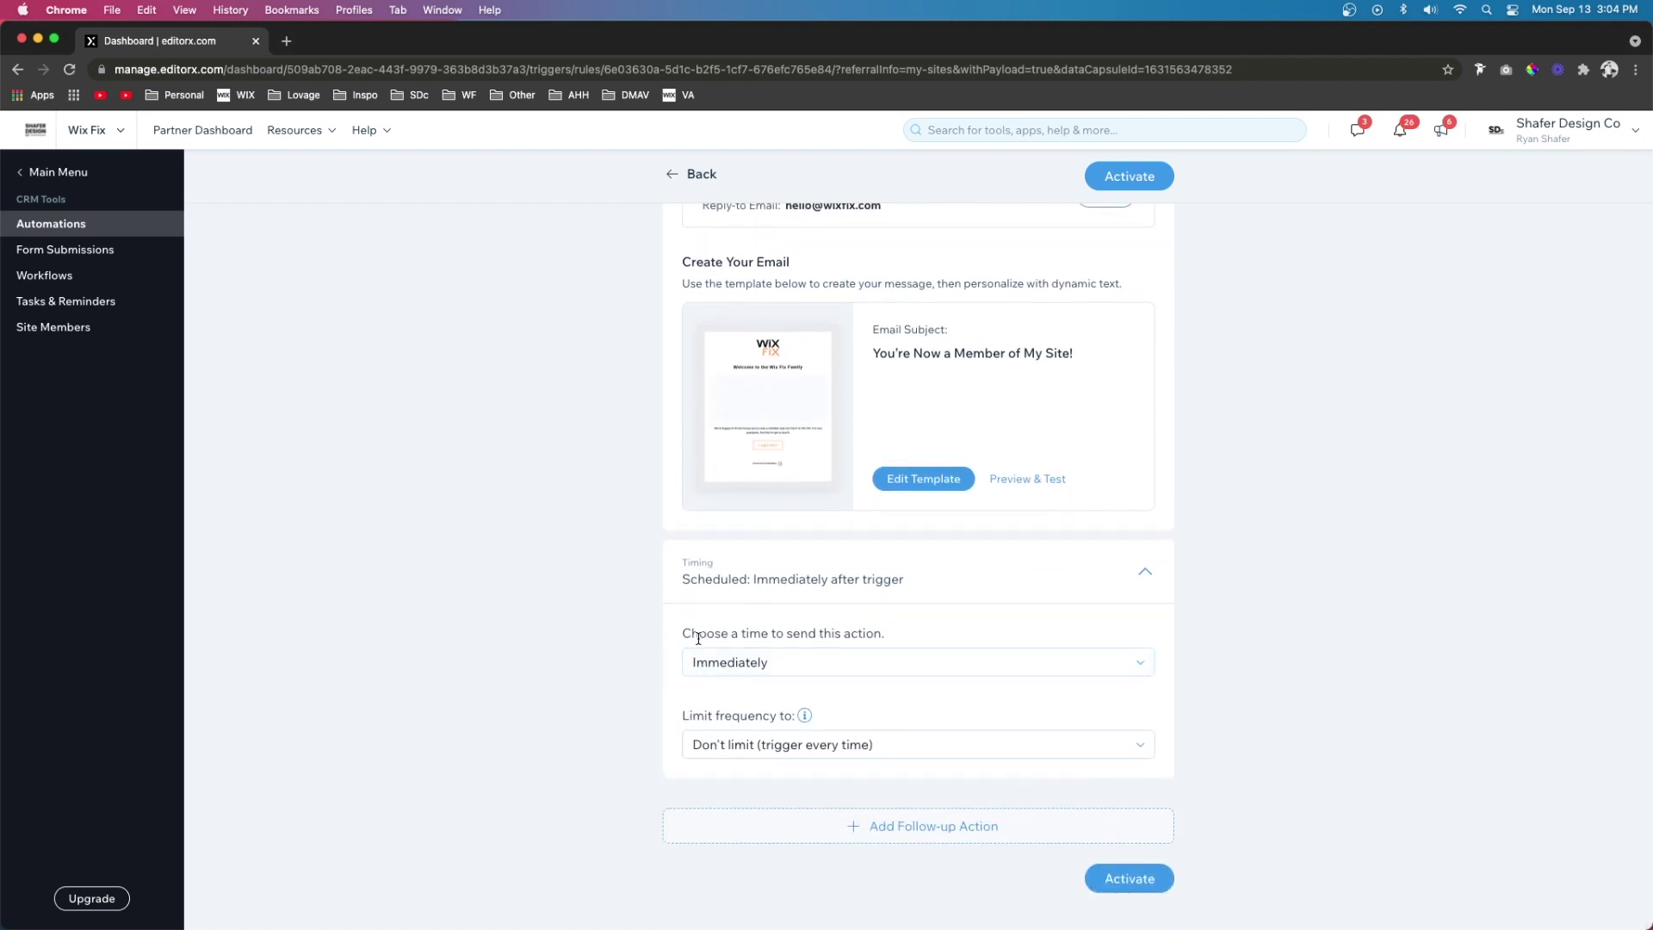
click(780, 669)
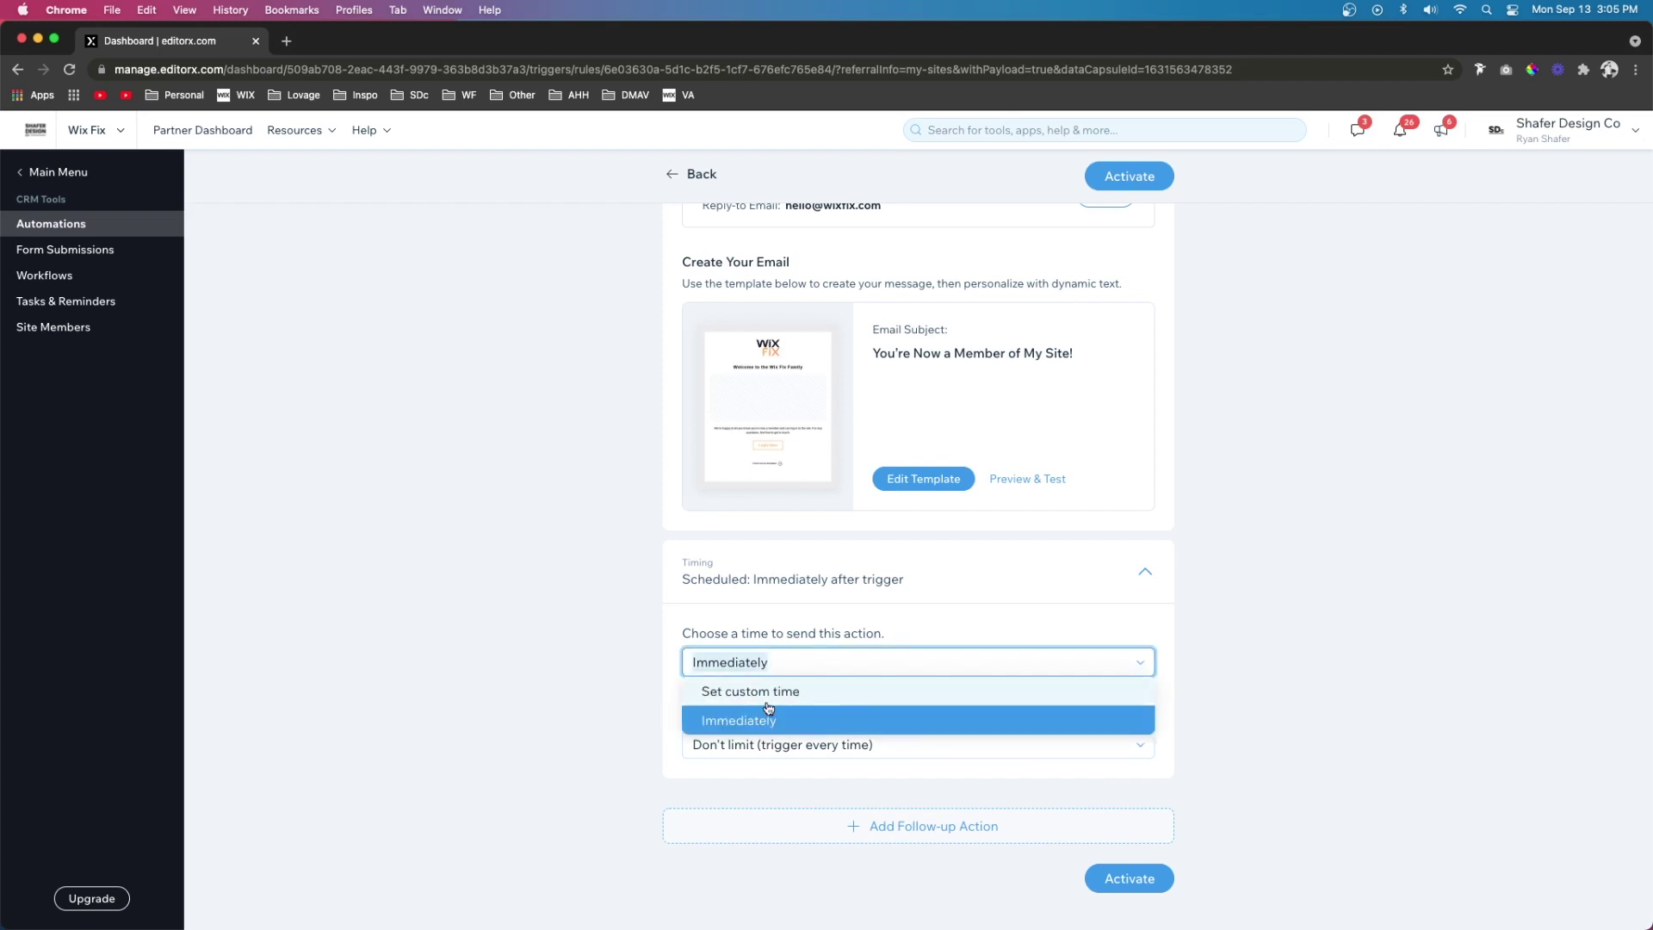
click(767, 695)
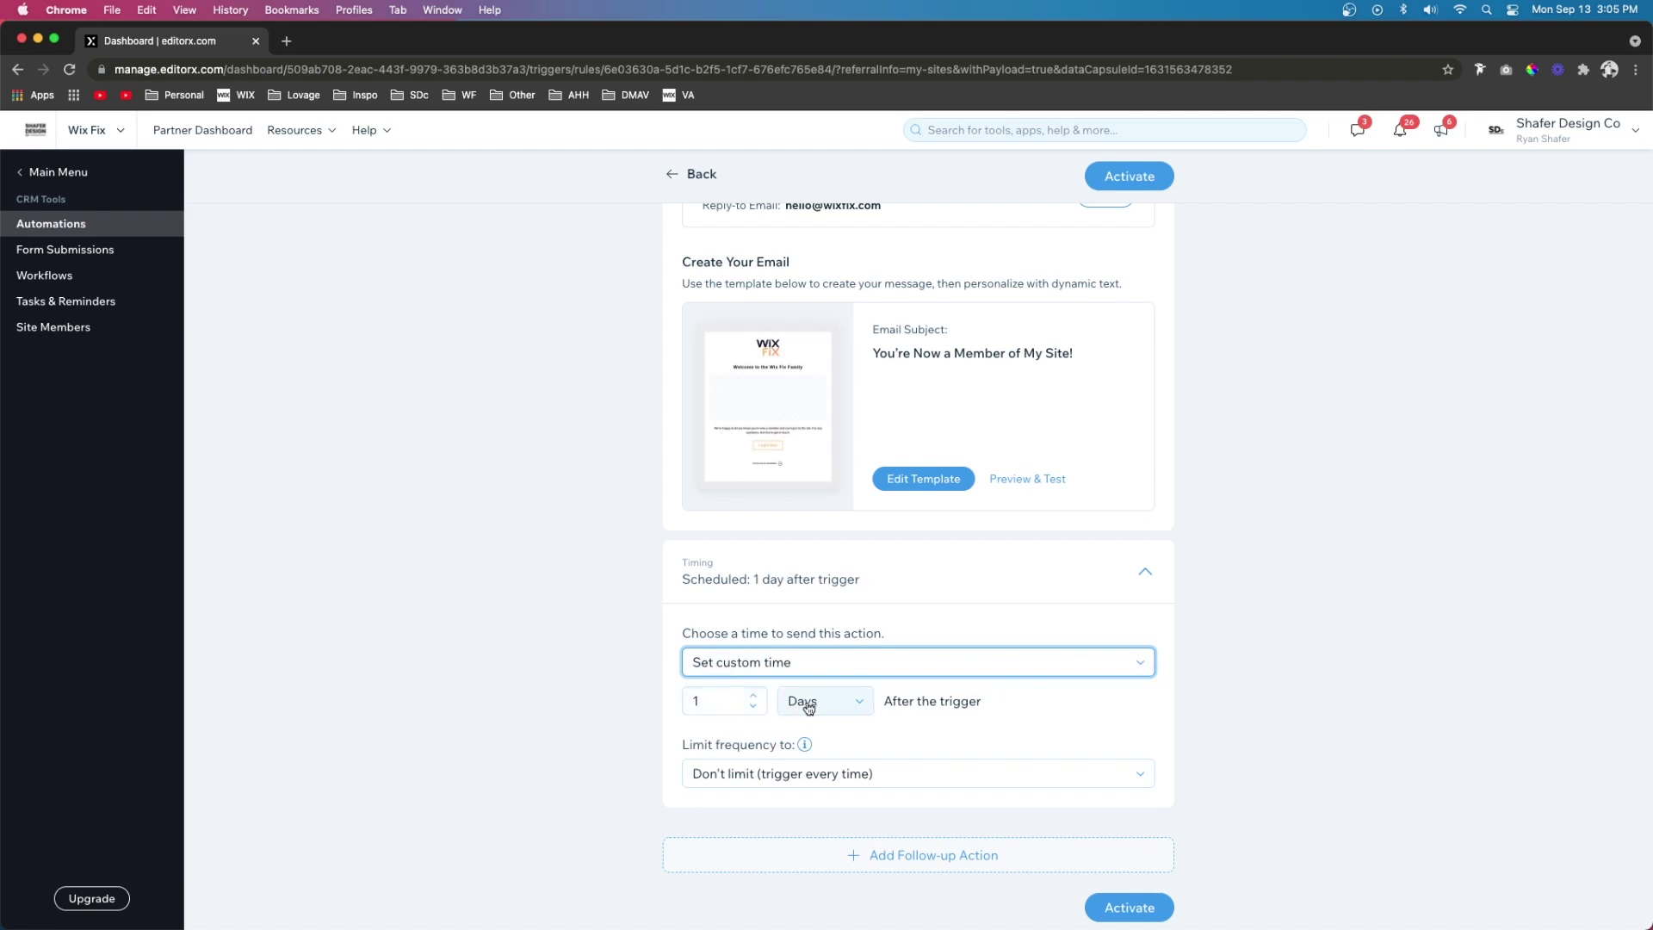
click(801, 701)
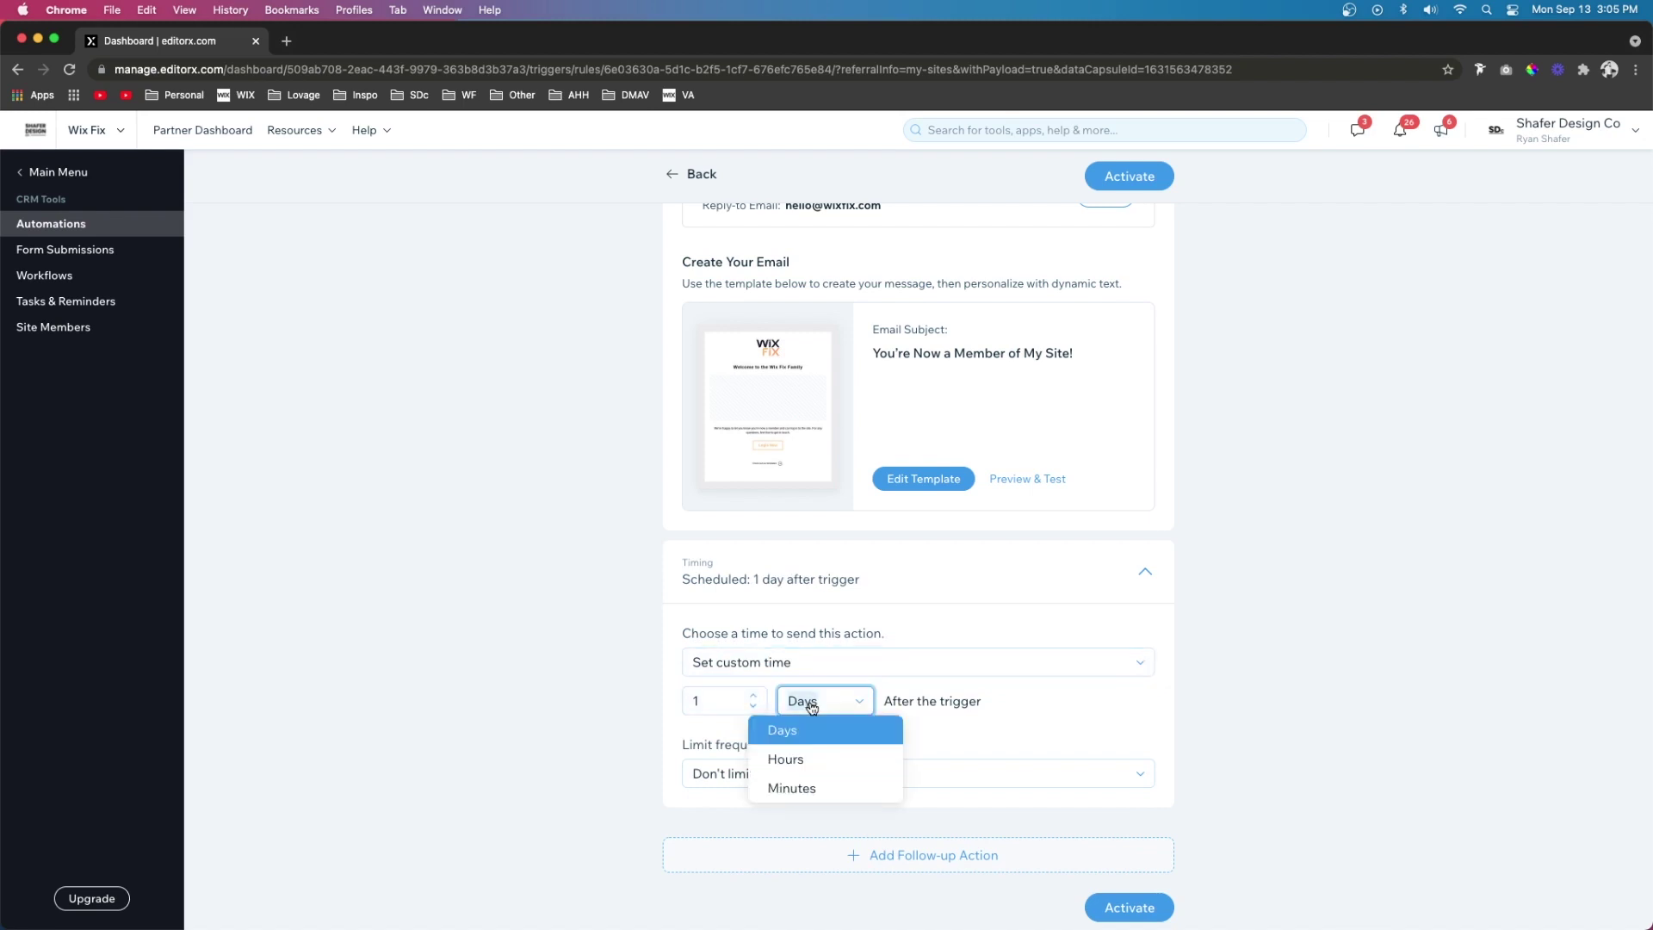
click(1046, 726)
click(758, 662)
click(754, 723)
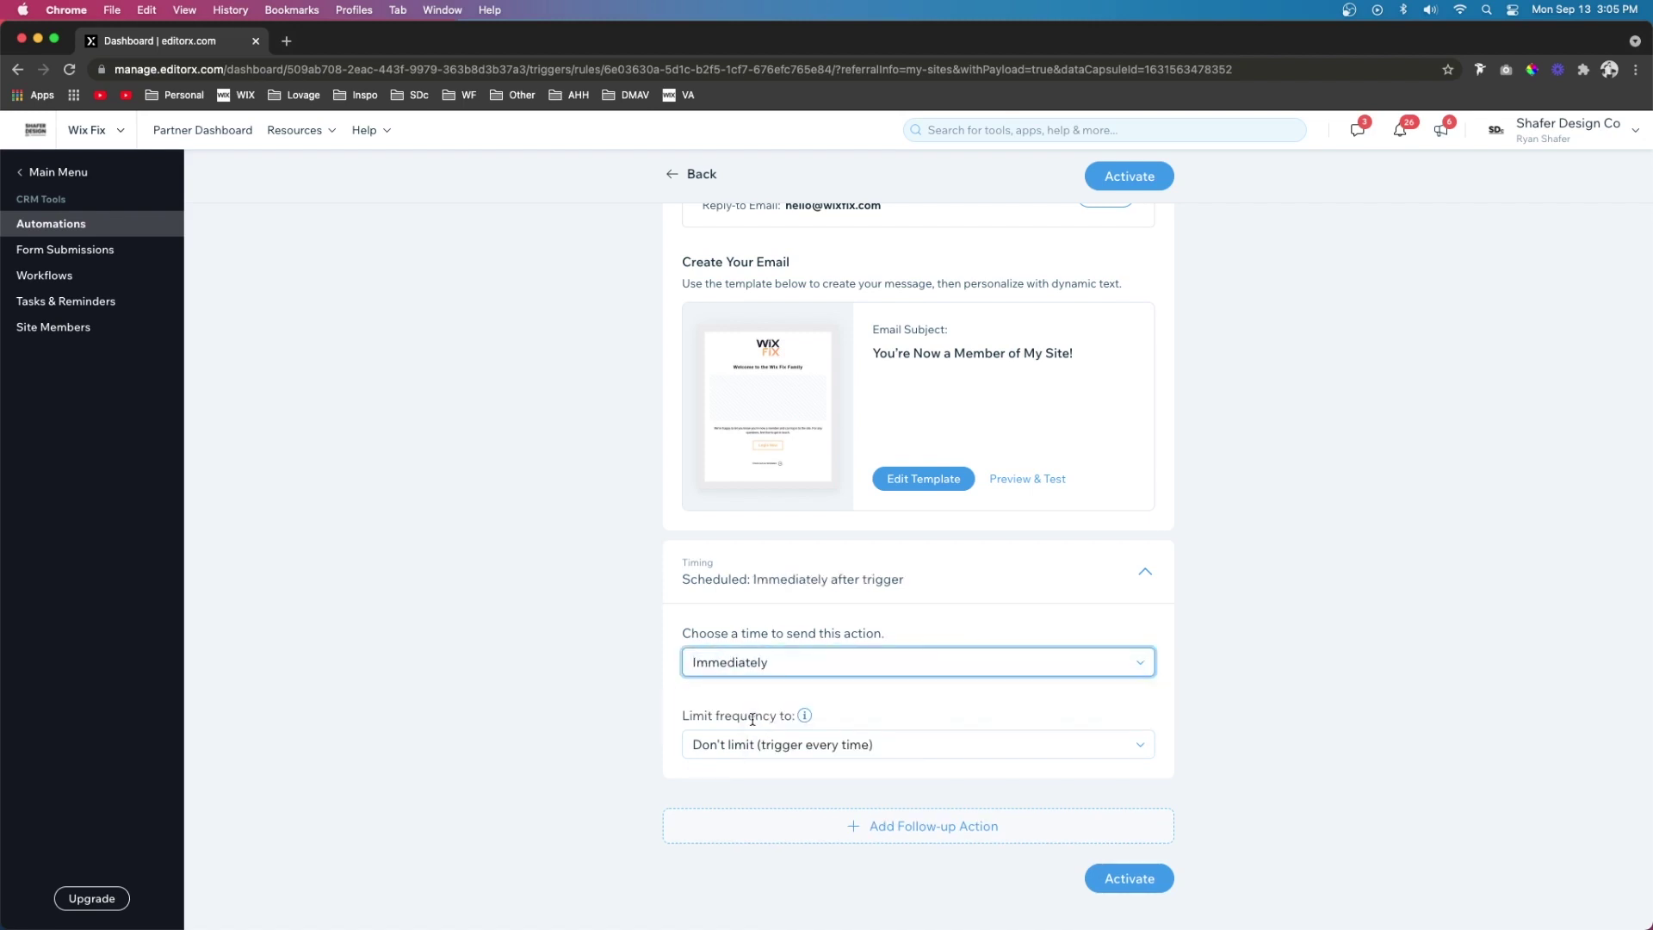
click(849, 833)
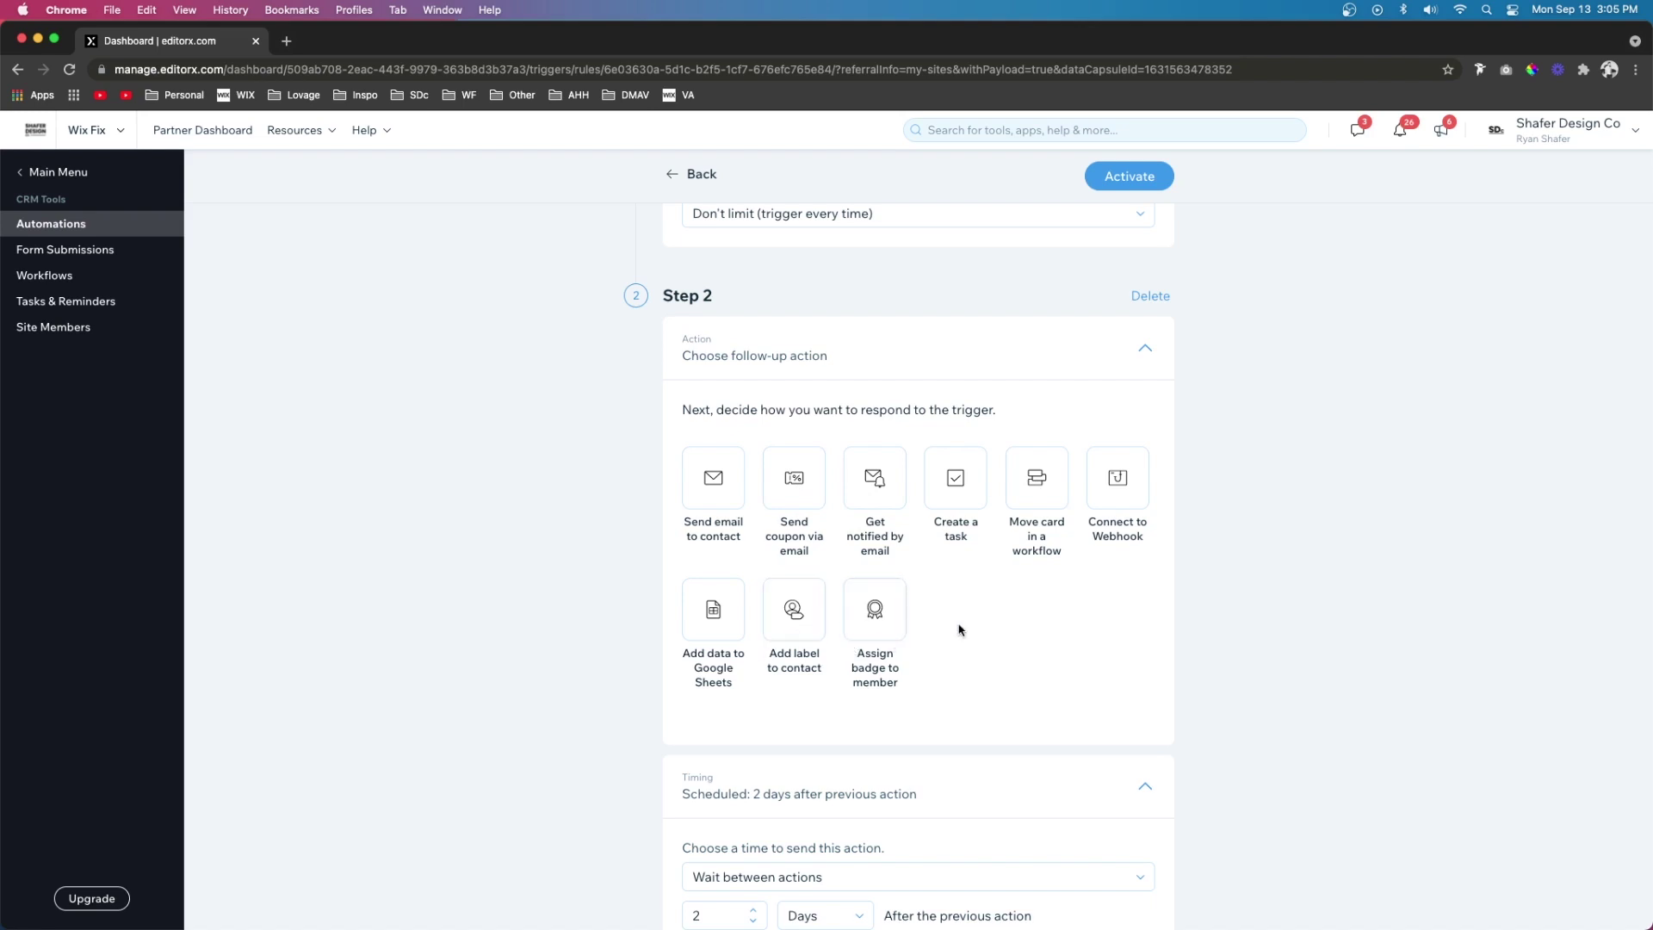
click(1150, 297)
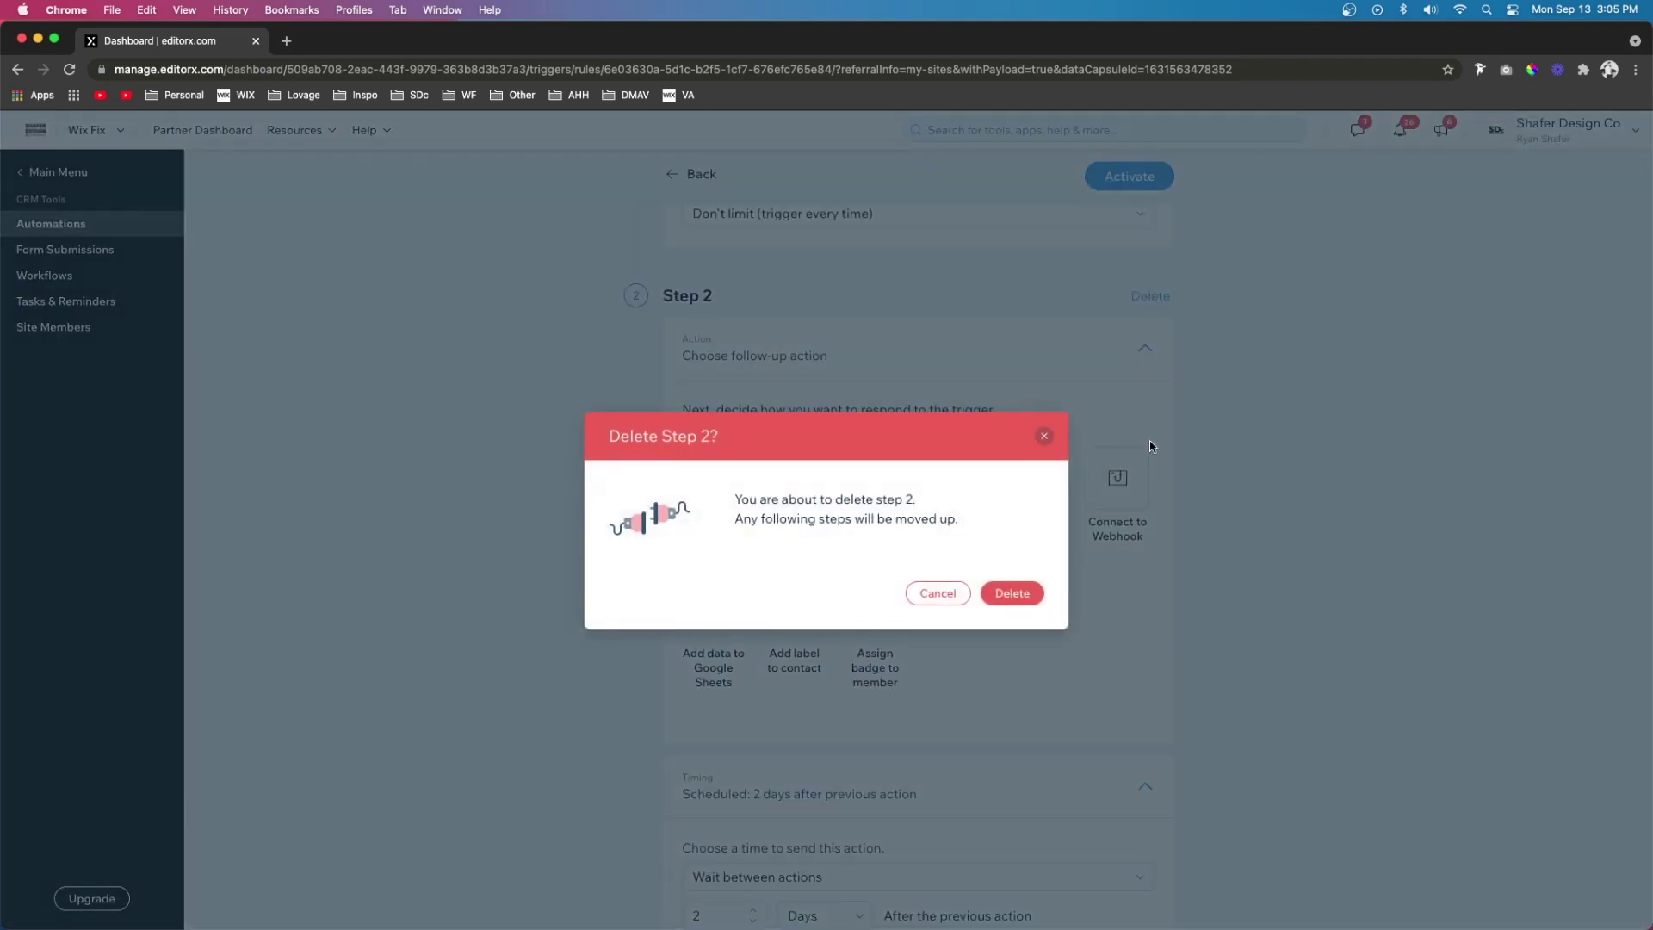
click(1012, 593)
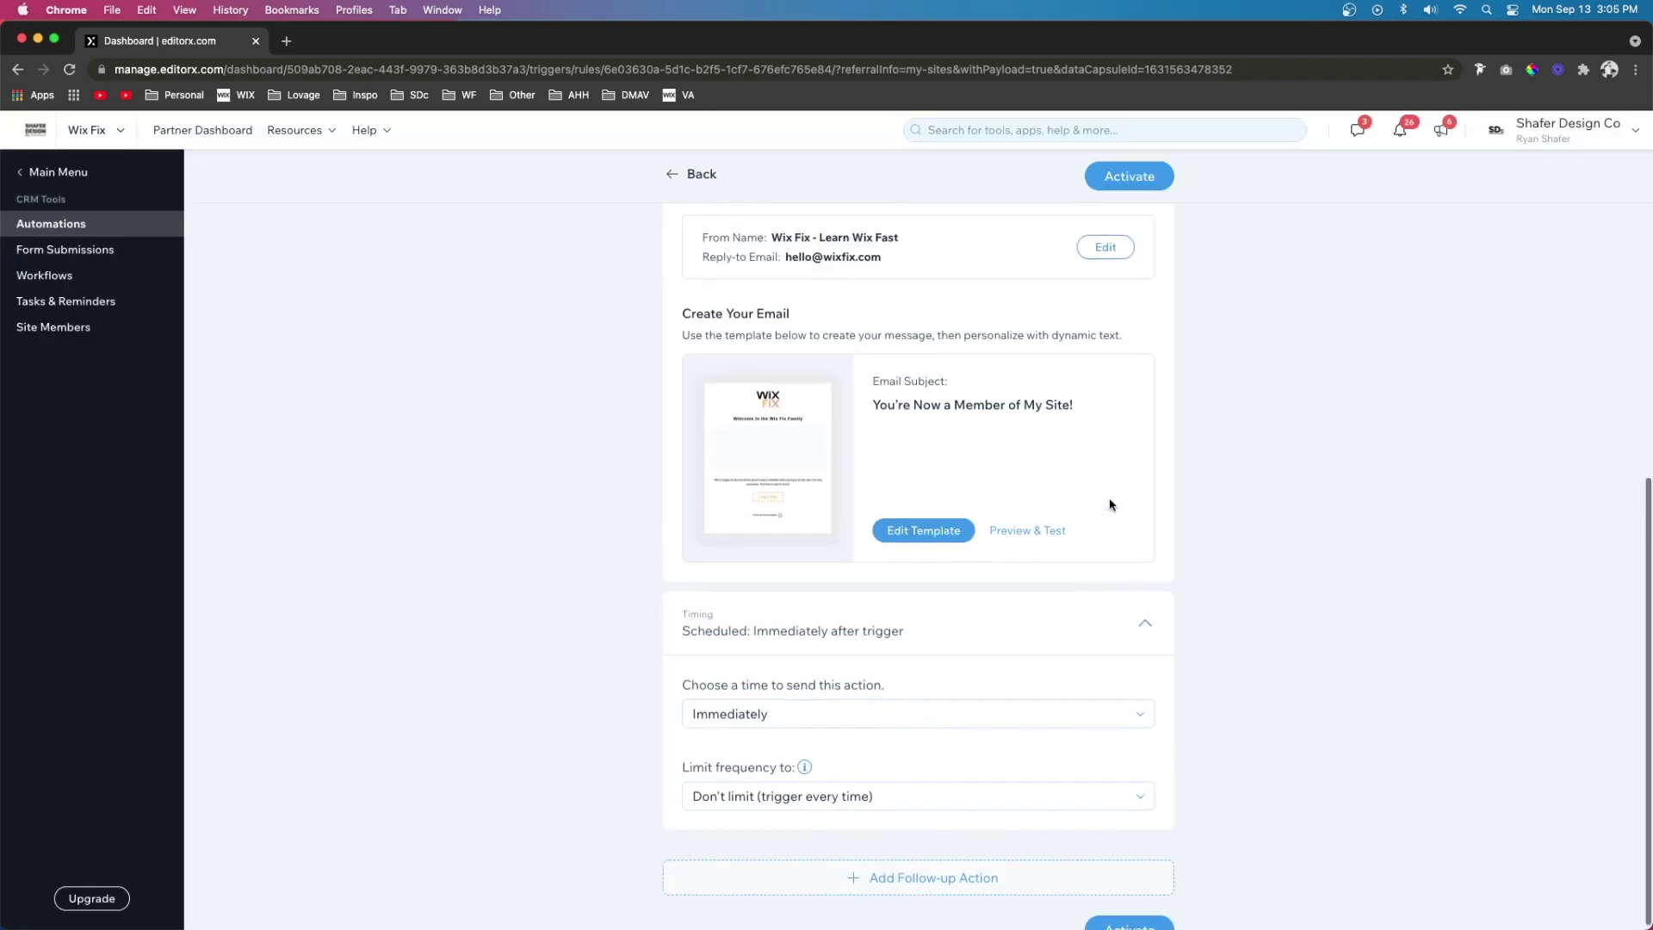
scroll(1107, 506, up, 8)
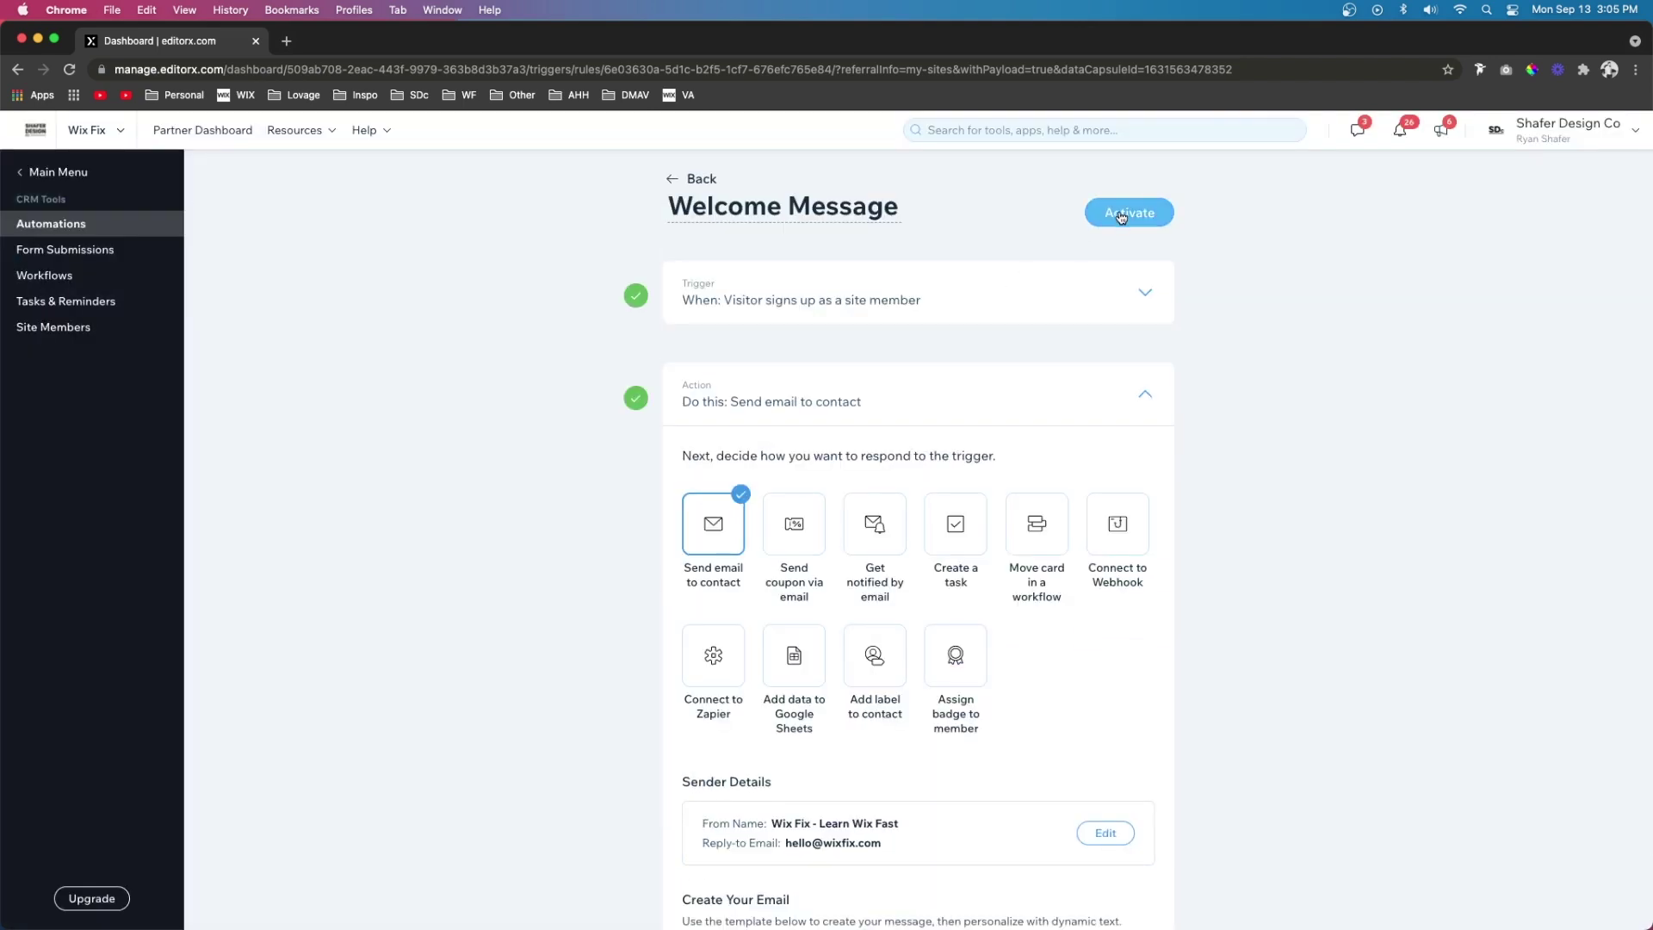
Step: Activate Welcome Message, making it the eighth automation in My Automations
click(1121, 217)
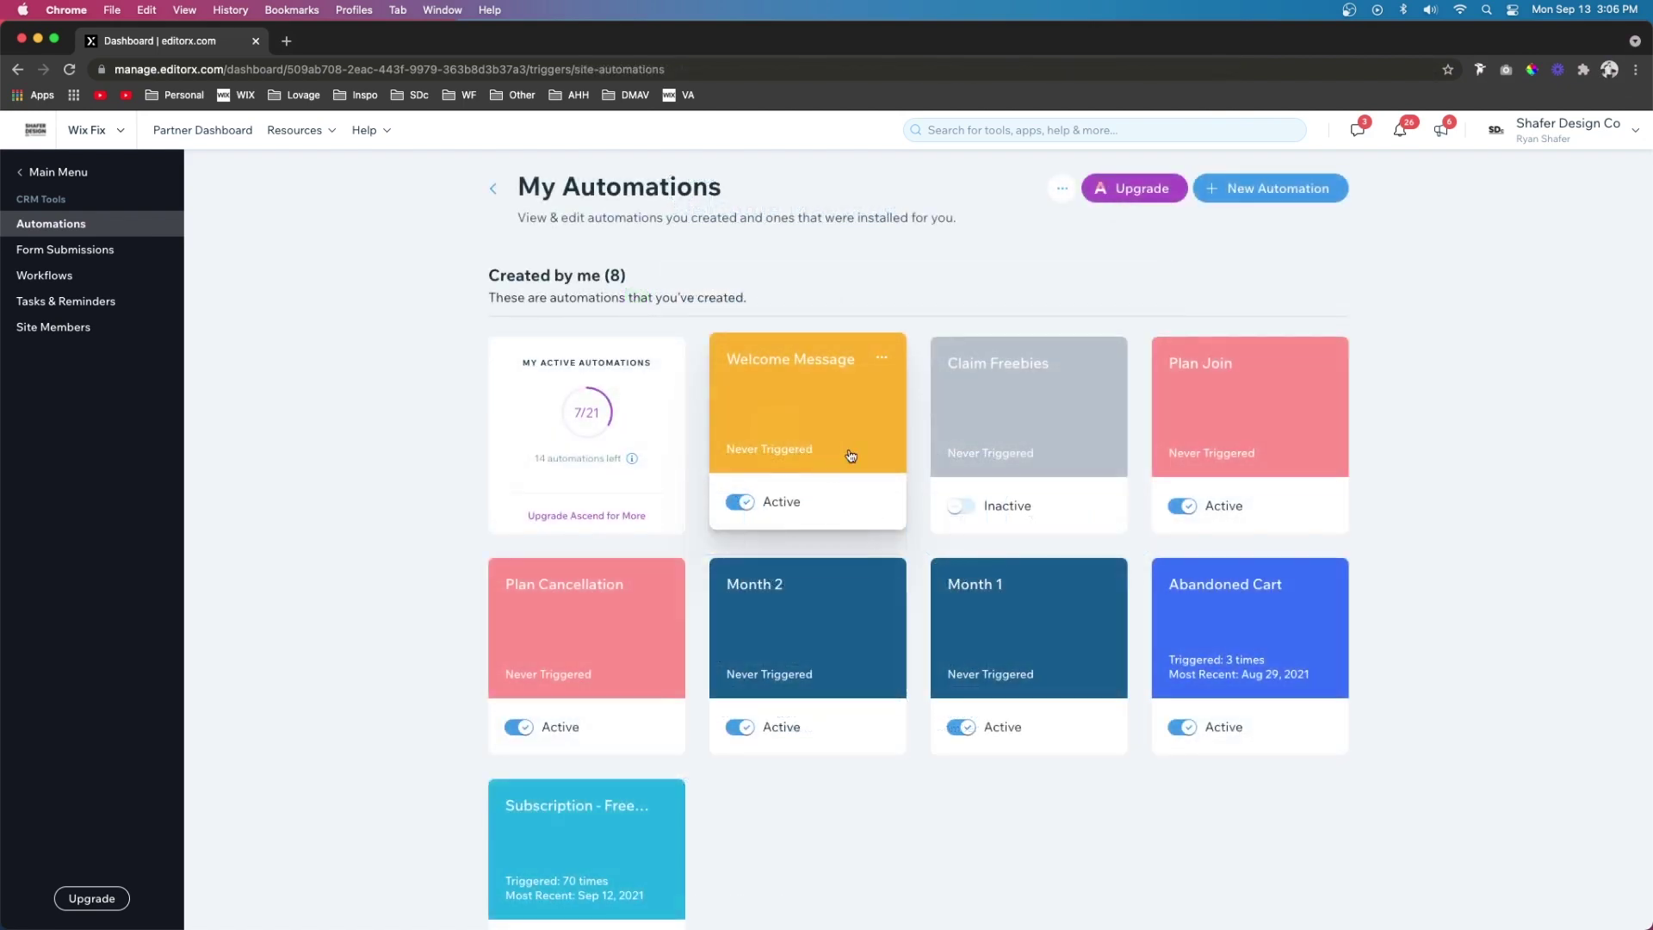